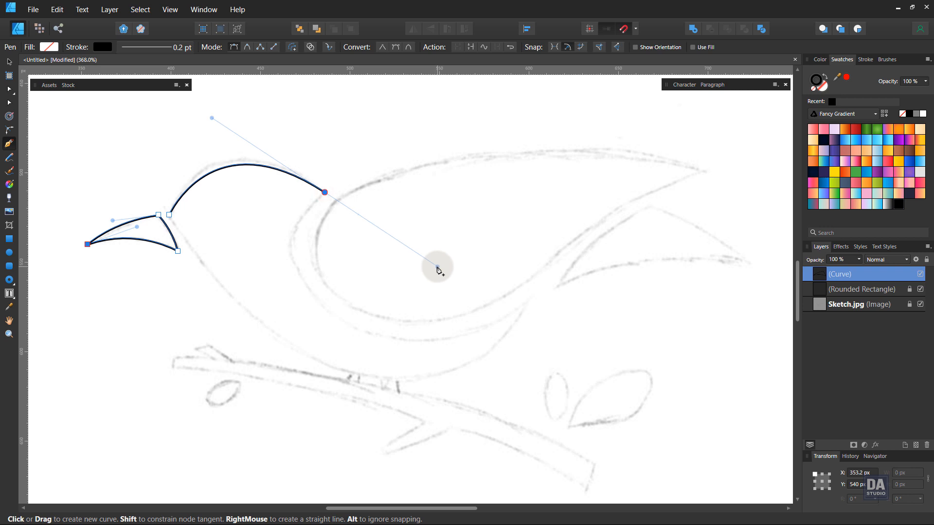
- Trace the top of the bird's head with a Pen curve to the nape, fit its handles to the sketch, and sharpen the nape node
drag(438, 267, 433, 267)
drag(185, 196, 170, 203)
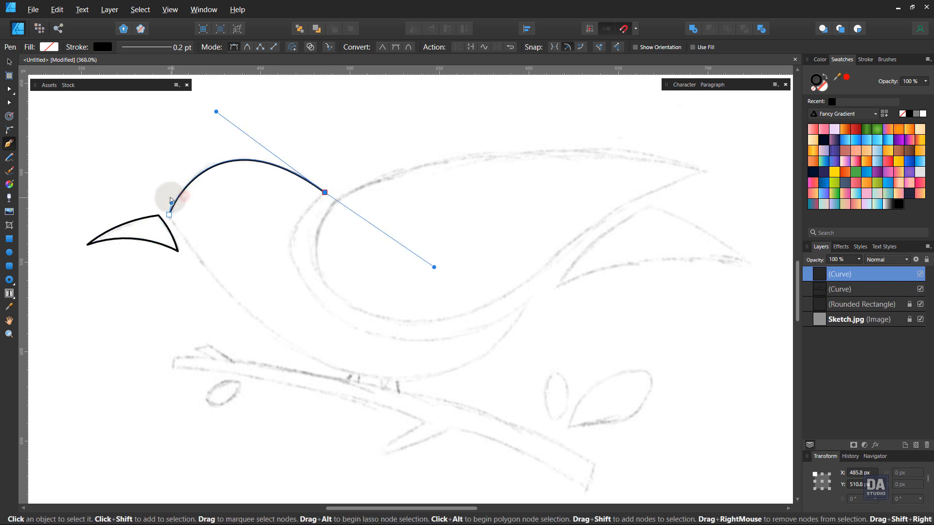
drag(216, 111, 230, 117)
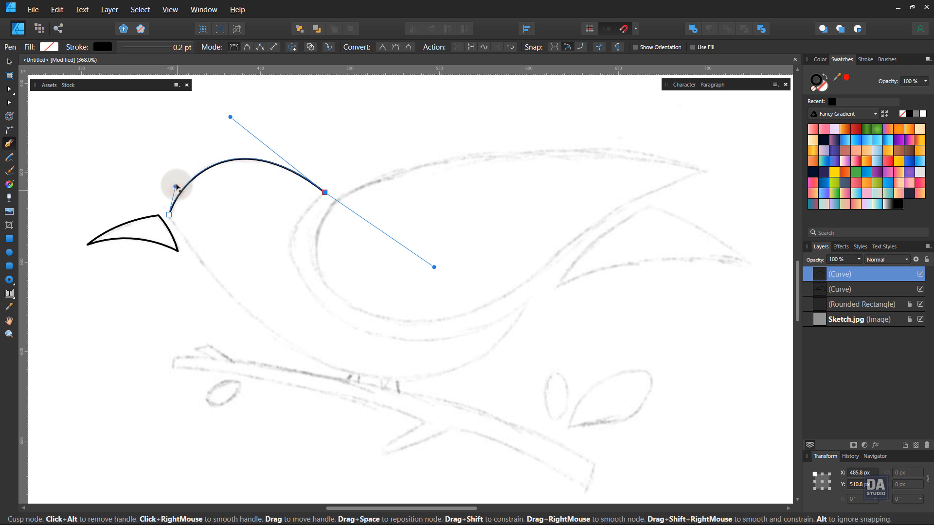
click(324, 192)
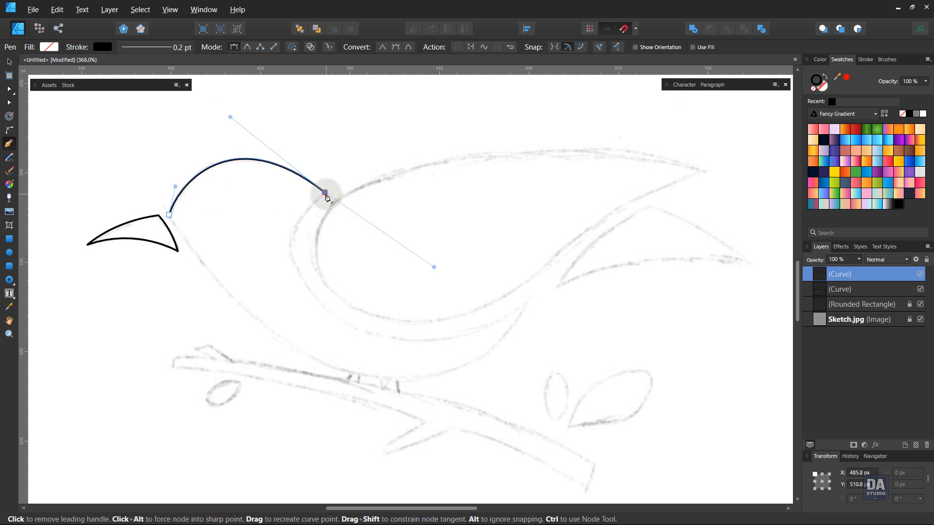
- Extend the body outline from the nape along the sketched curve beneath the wing to the rear point, fitting its handles and end node
click(533, 299)
drag(439, 252, 221, 278)
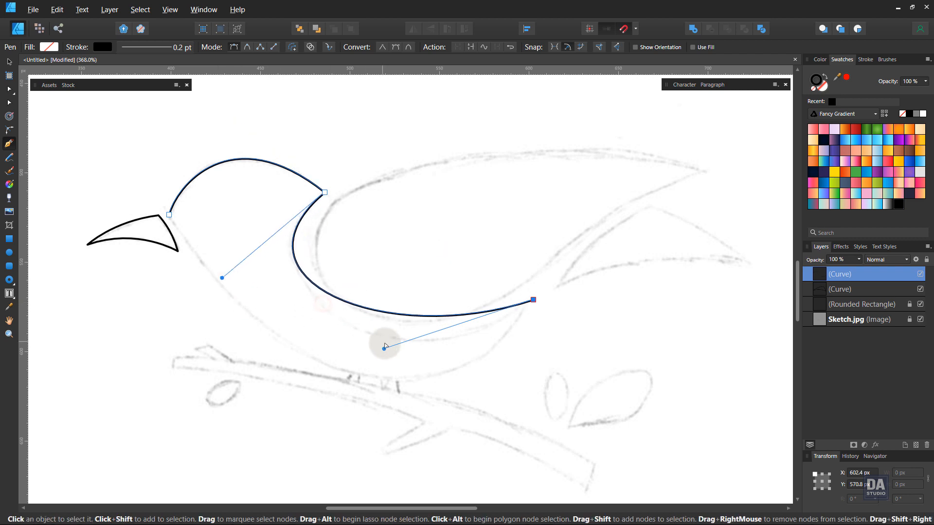
drag(384, 350, 419, 406)
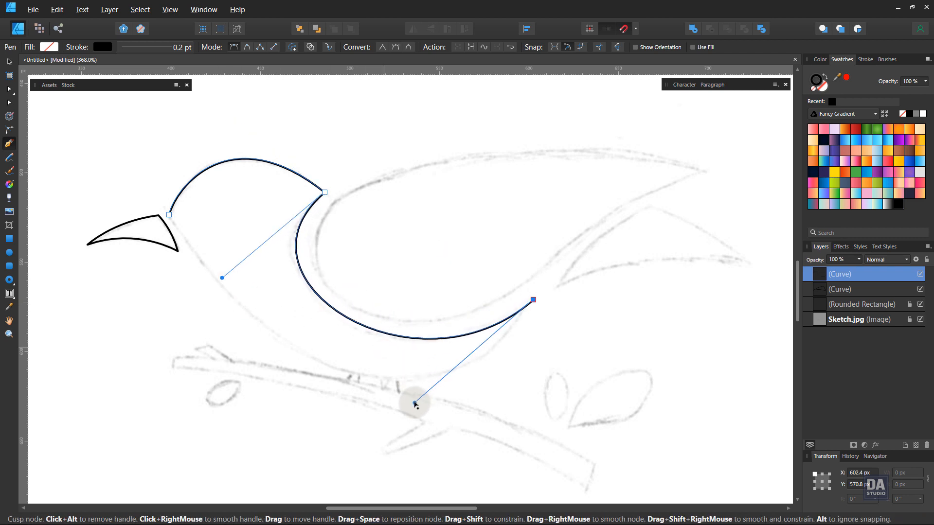
drag(533, 299, 528, 295)
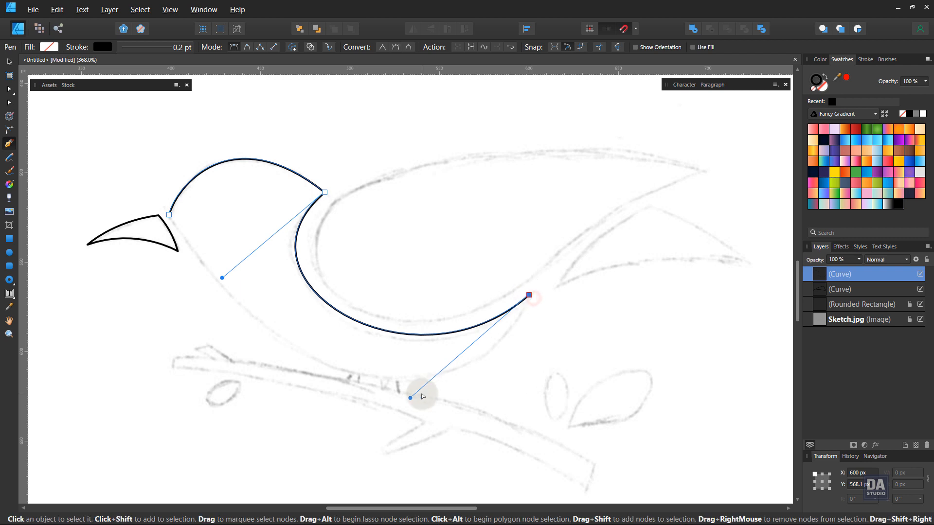
drag(411, 398, 412, 402)
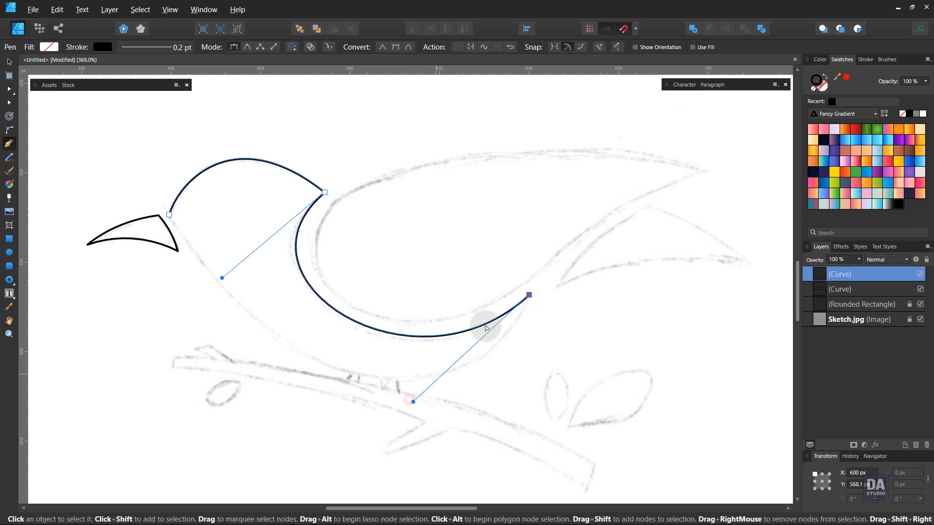
- Close the body outline back at the beak and bend the closing segment to follow the sketched breast and belly
click(169, 215)
drag(205, 224, 198, 250)
drag(403, 287, 460, 453)
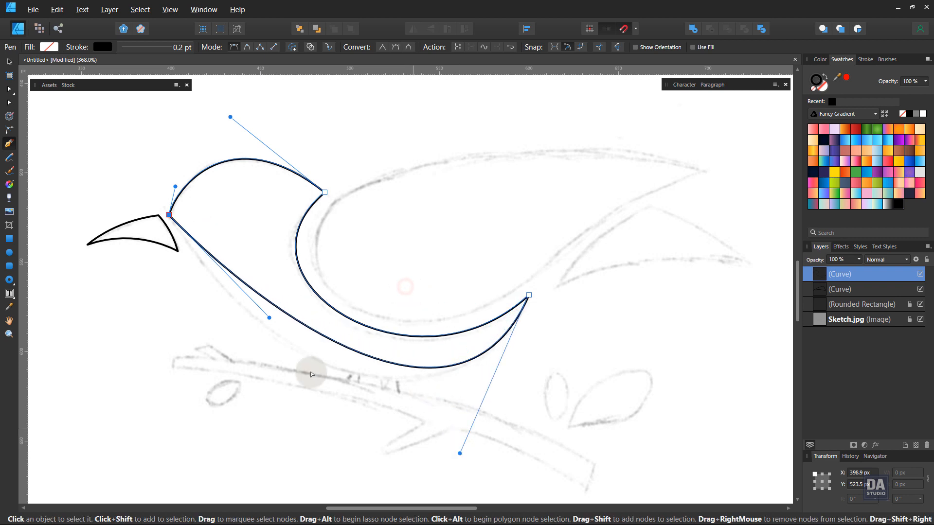
drag(269, 318, 239, 360)
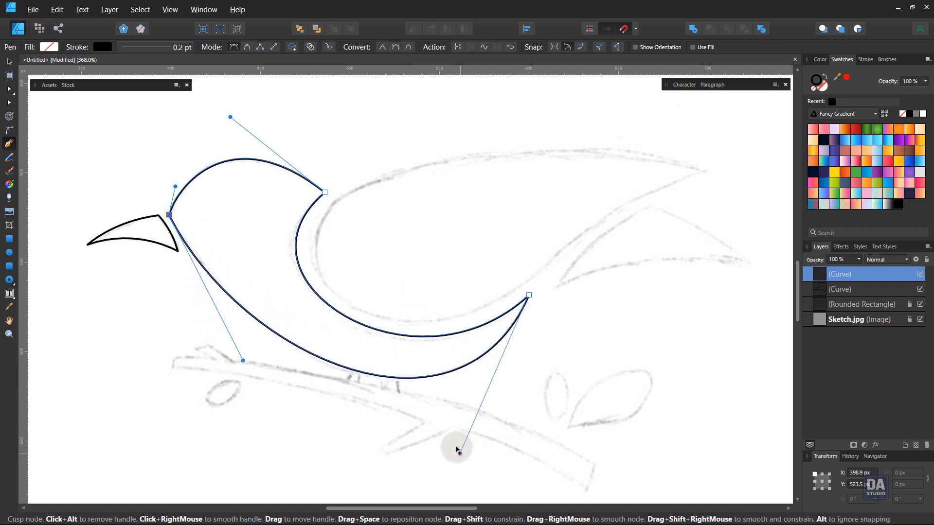
drag(459, 453, 453, 452)
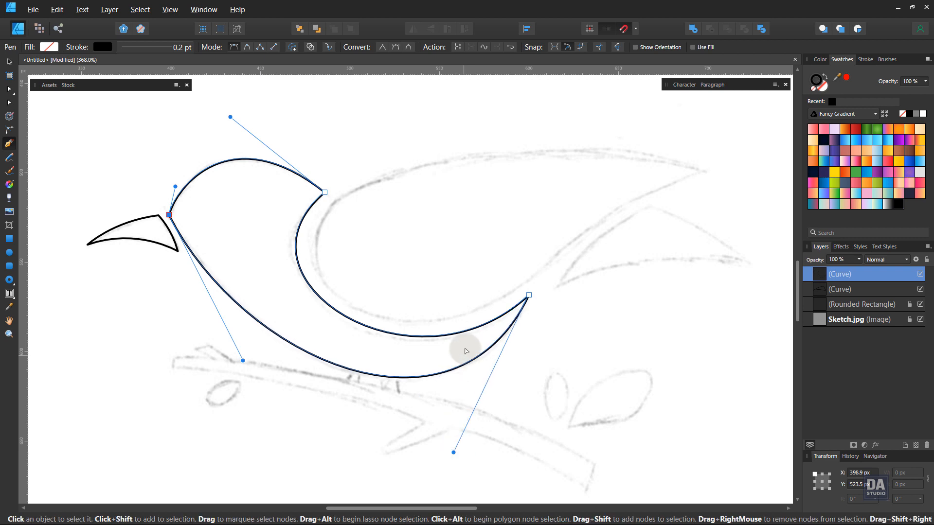
- Draw the wing's upper edge as a curve from the wing tip to the shoulder, and close the outline with a straight segment
drag(507, 347, 449, 366)
click(650, 190)
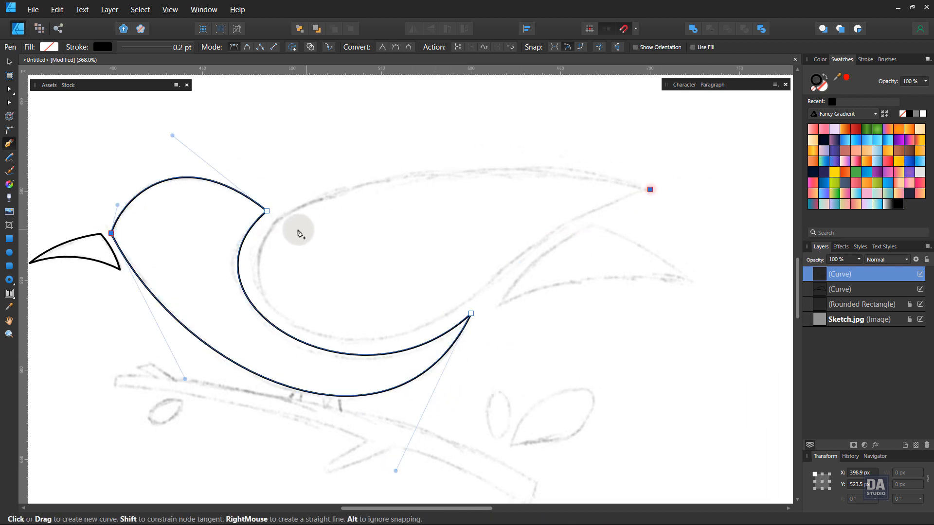
drag(276, 221, 113, 310)
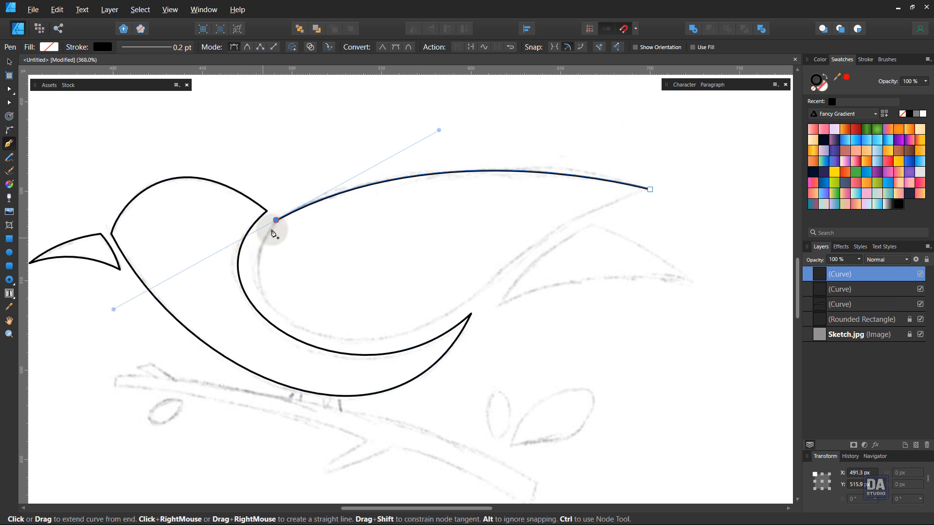
click(650, 190)
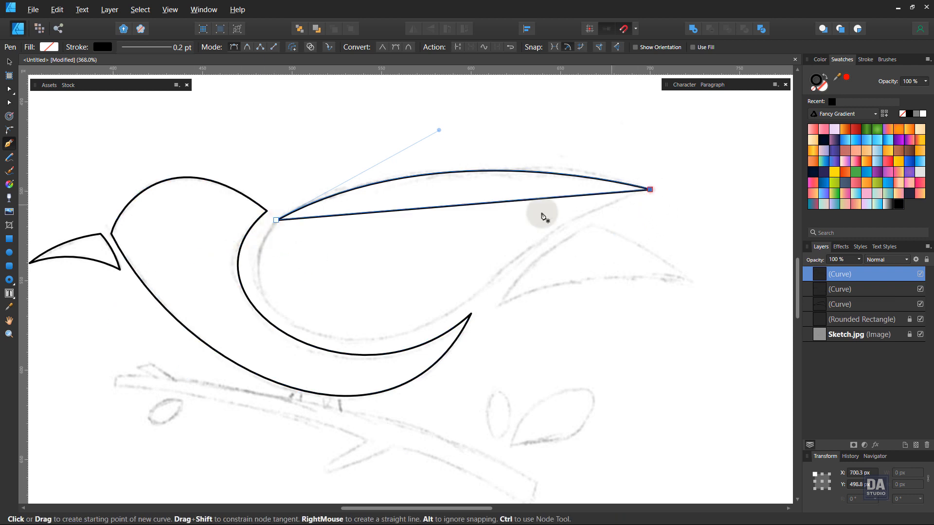
ctrl+click(417, 211)
ctrl+click(417, 211)
key(ctrl+z)
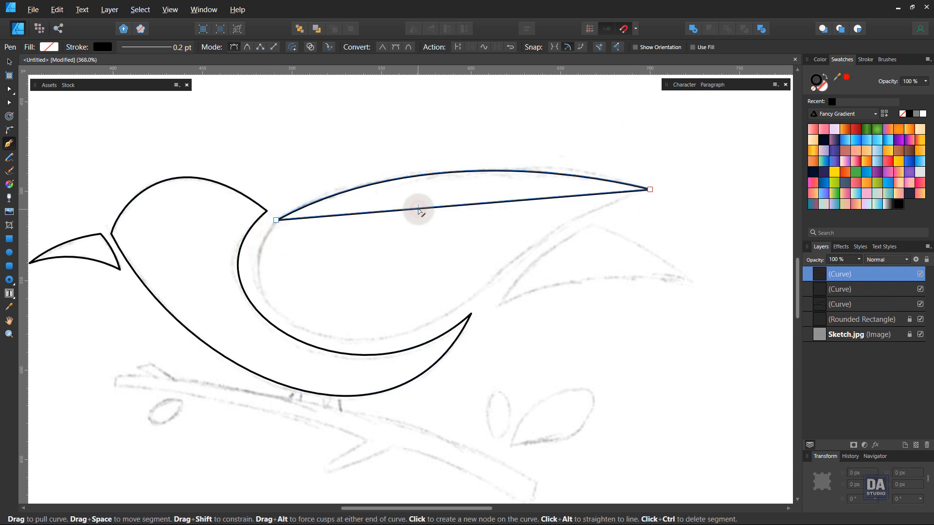
- Bend the wing's straight closing segment downward and pull the shoulder node's lower handle outward to round the wing's front edge
drag(368, 214, 347, 297)
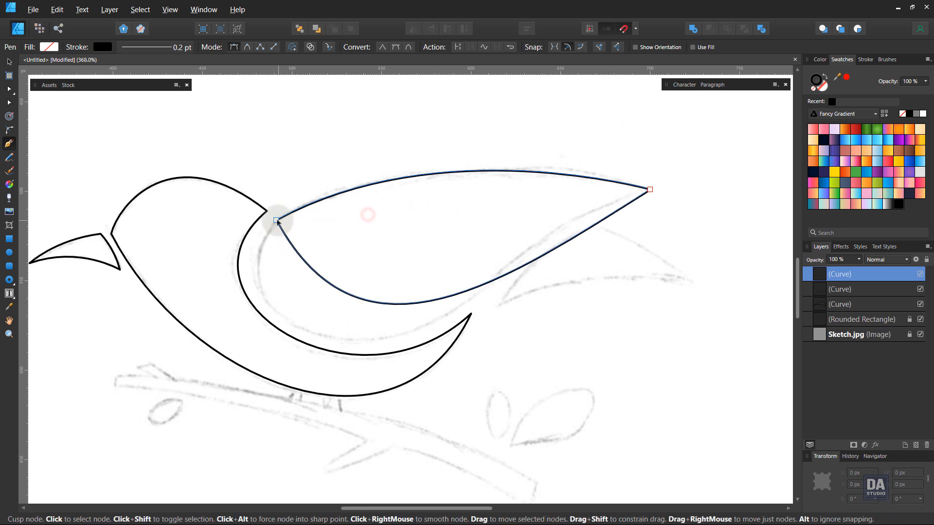
alt+click(277, 220)
key(ctrl+z)
click(277, 220)
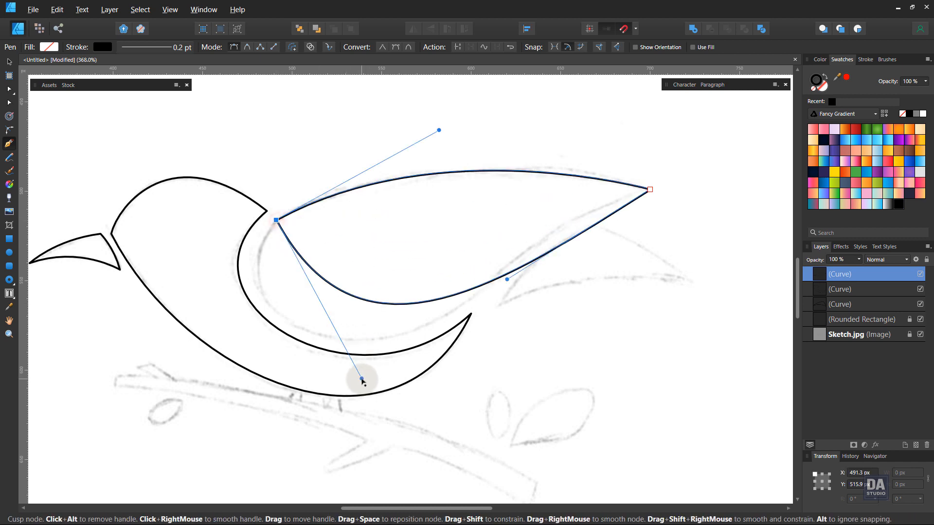
drag(363, 380, 143, 375)
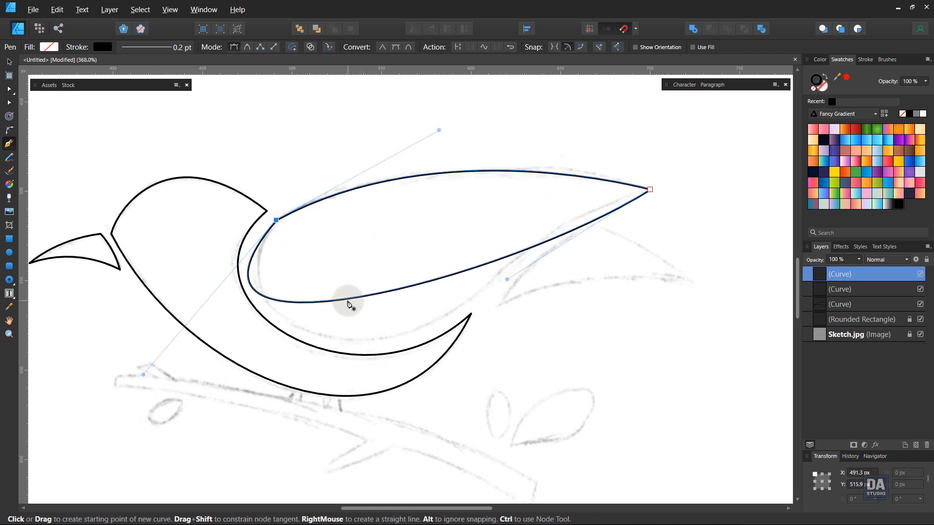
- Add a node on the wing's lower edge with the Node tool and move it down onto the sketched line
click(348, 300)
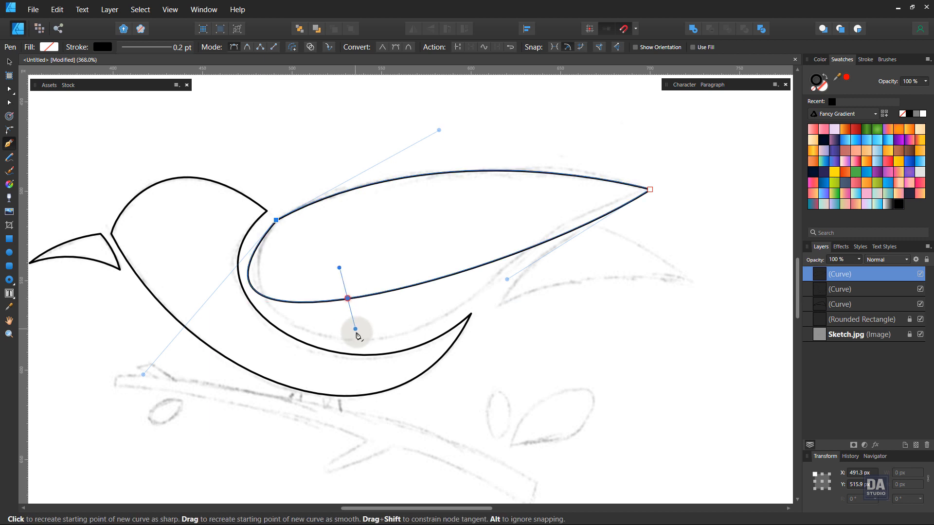
key(ctrl+z)
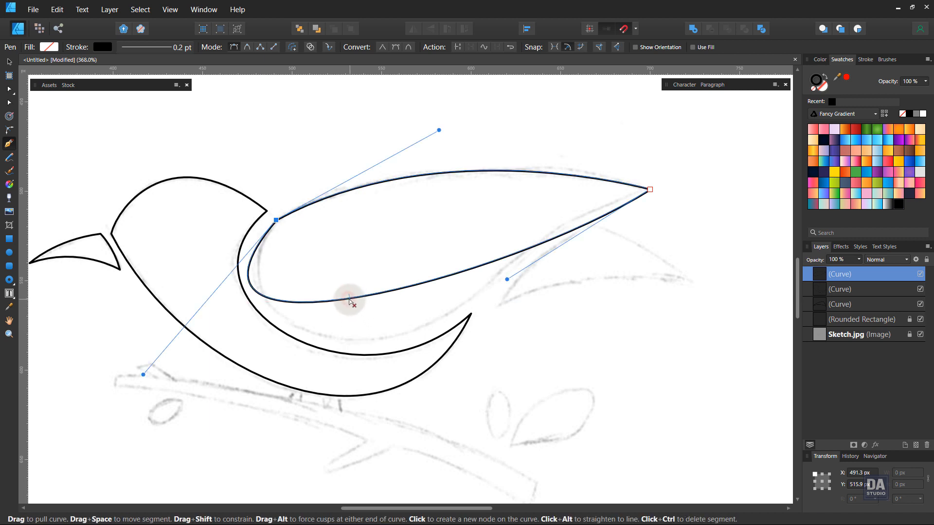
click(11, 104)
click(390, 291)
drag(390, 290, 409, 335)
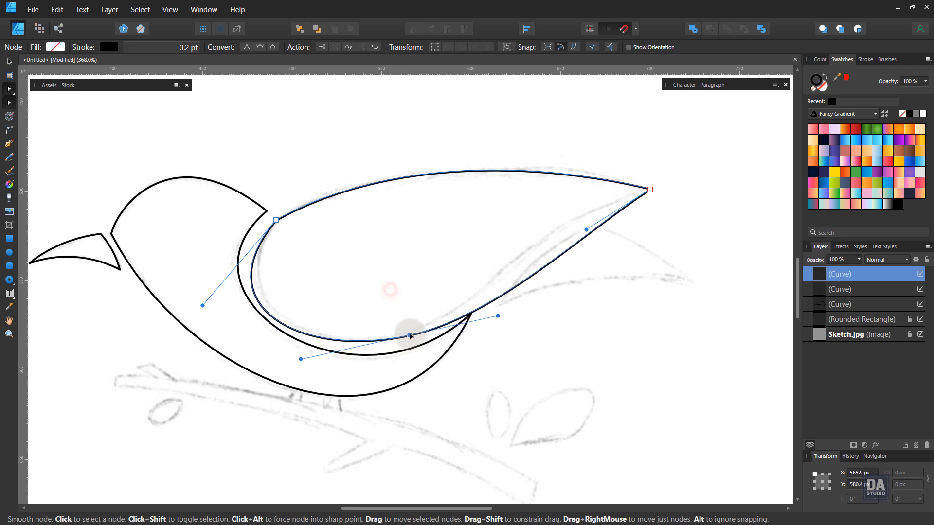
- Adjust the handles along the wing's front and lower edges so the curve follows the sketch up to the wing tip
drag(204, 306, 221, 304)
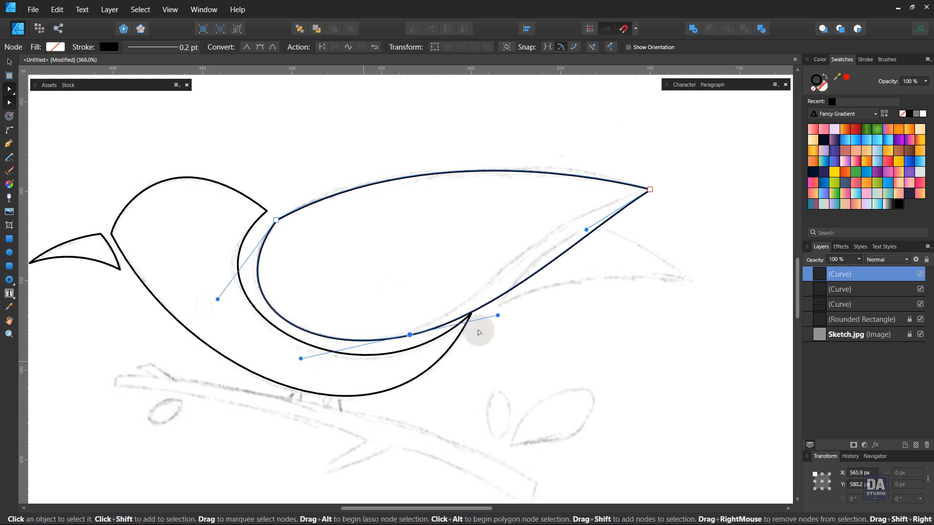
mouse_move(502, 316)
mouse_down()
mouse_move(488, 292)
mouse_move(495, 310)
mouse_up()
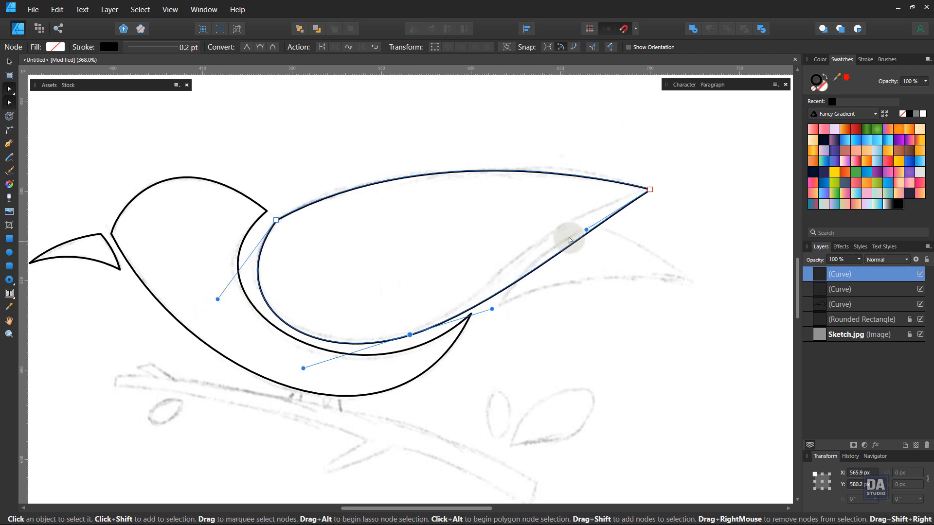
drag(584, 229, 521, 213)
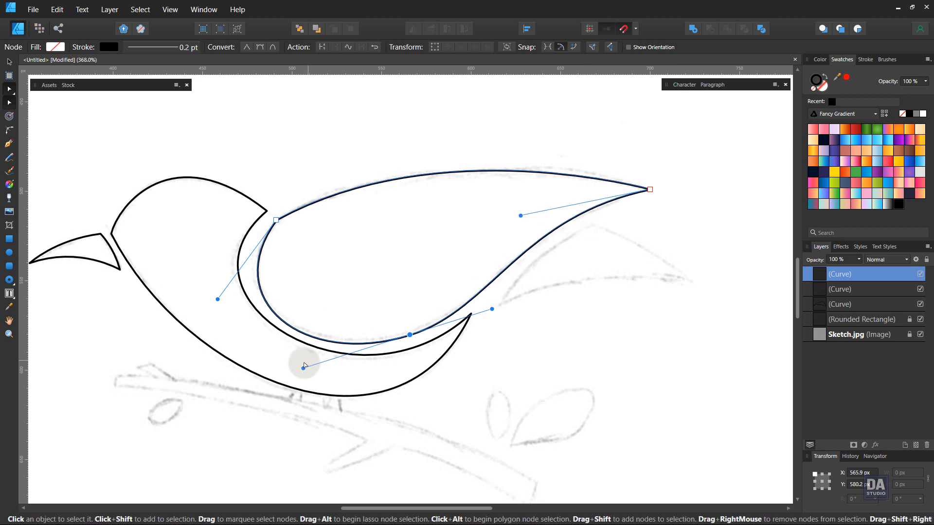
drag(305, 369, 302, 365)
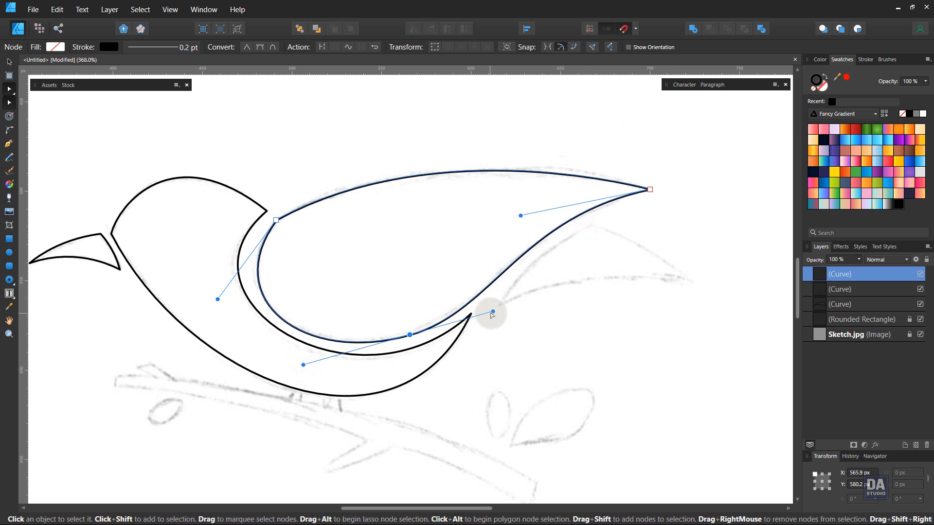
mouse_move(493, 310)
mouse_down()
mouse_move(469, 319)
mouse_move(499, 306)
mouse_up()
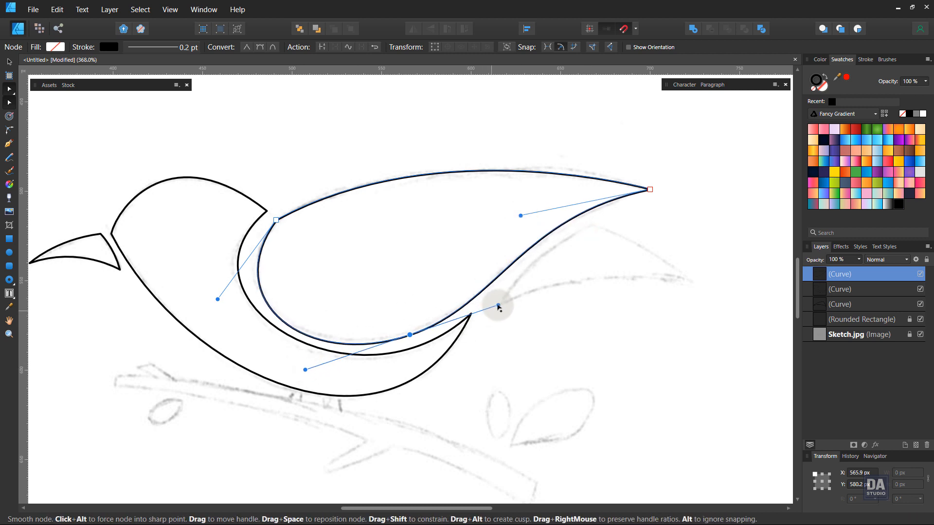
drag(305, 371, 303, 371)
drag(217, 297, 217, 294)
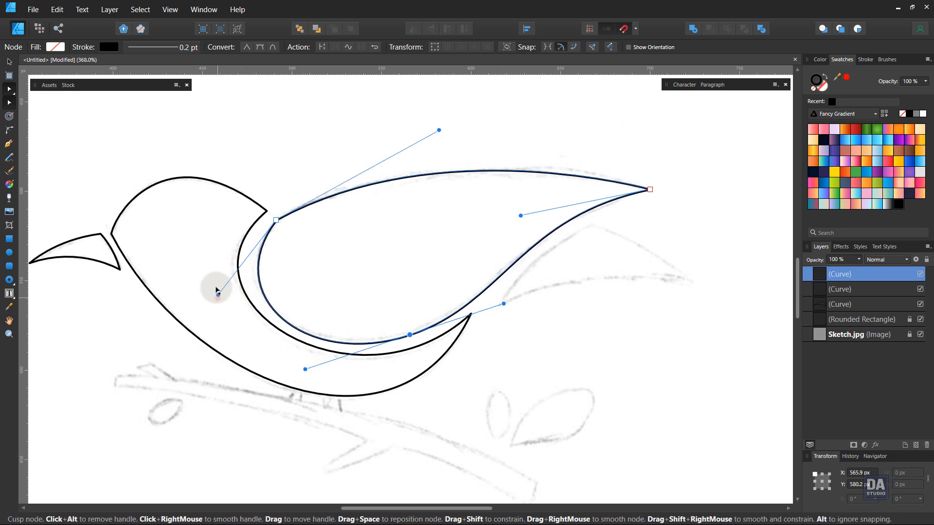
- Reshape the wing's upper edge and rounded shoulder by adjusting the handles at the shoulder node and pulling the curve up near the tip
click(276, 220)
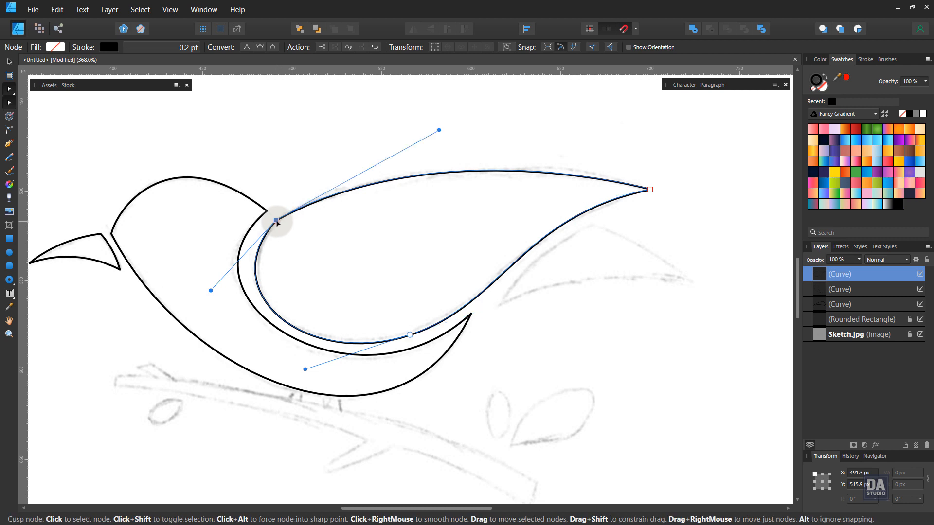
drag(438, 130, 344, 154)
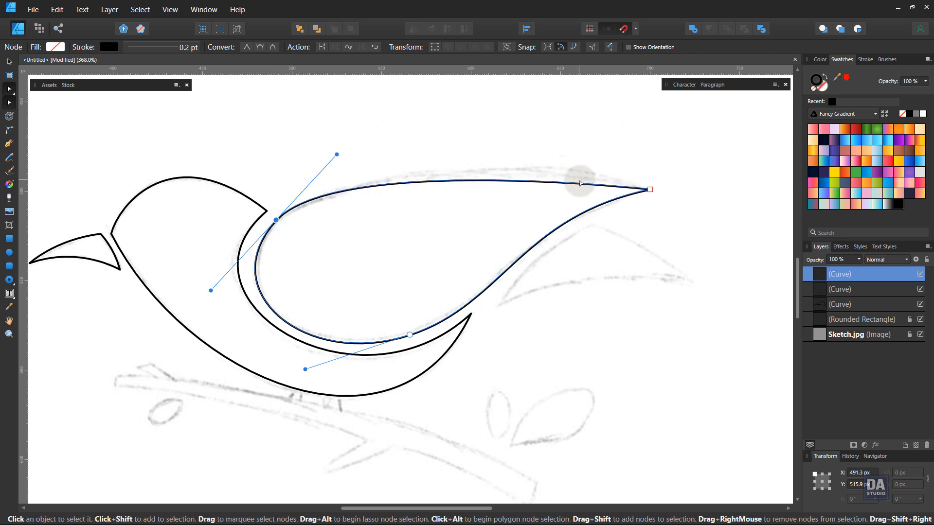
drag(583, 185, 602, 159)
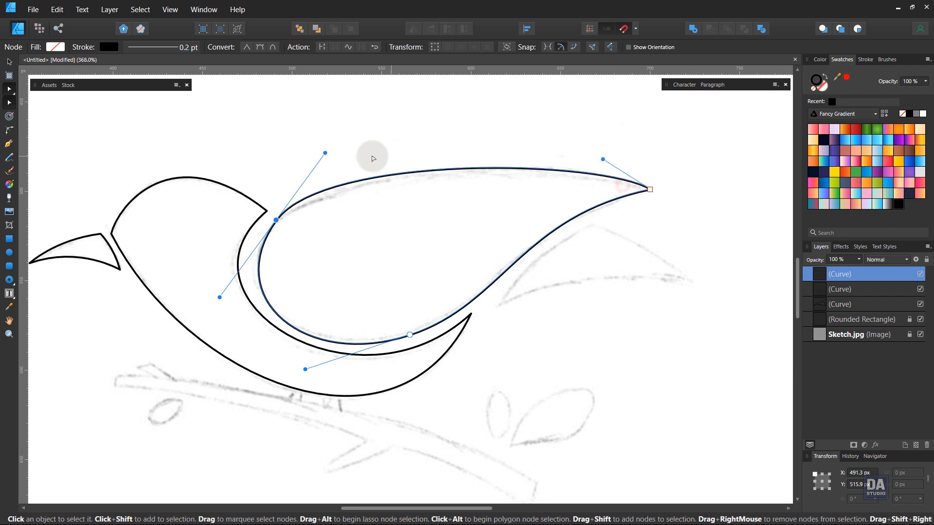
drag(325, 152, 357, 151)
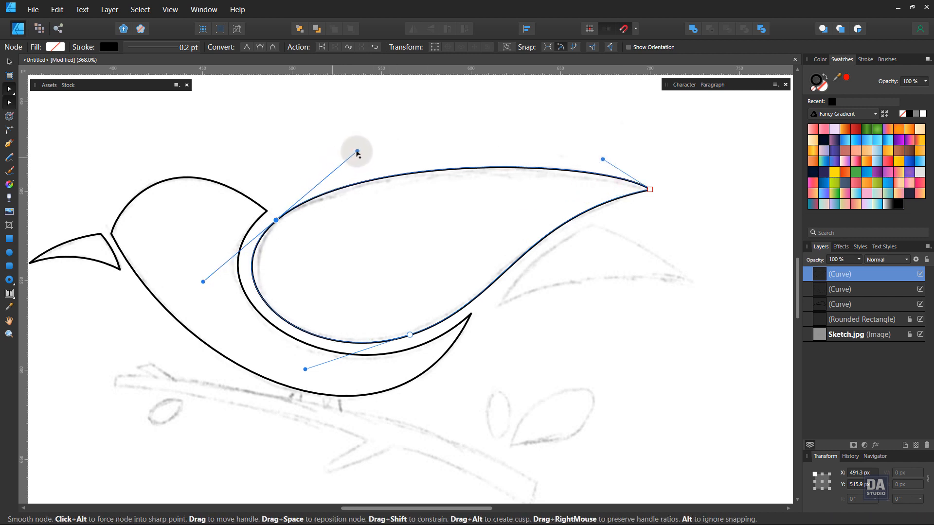
drag(202, 281, 207, 281)
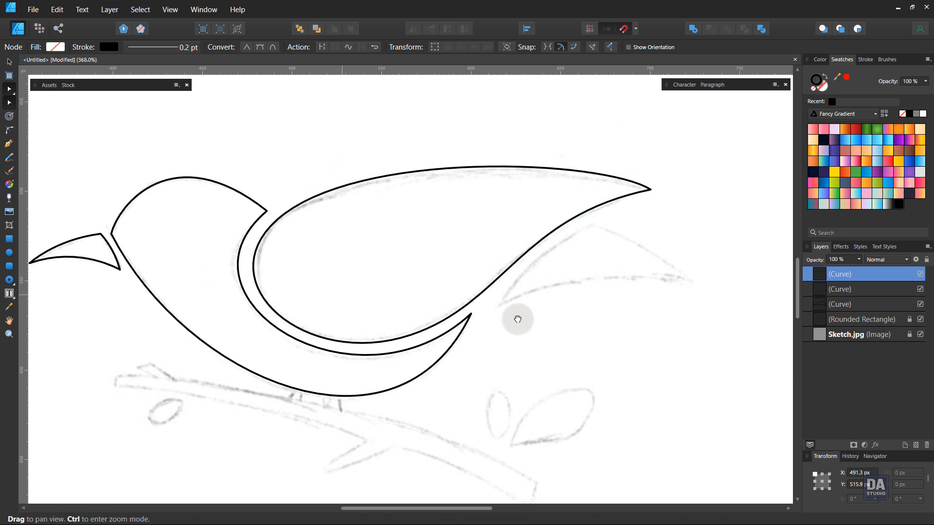
- Draw the tail outline with the Pen tool, curving through its upper corner to the rear point and closing it with a straight lower edge
mouse_move(517, 319)
mouse_down()
mouse_move(395, 280)
mouse_move(442, 250)
mouse_move(385, 281)
mouse_up()
key(p)
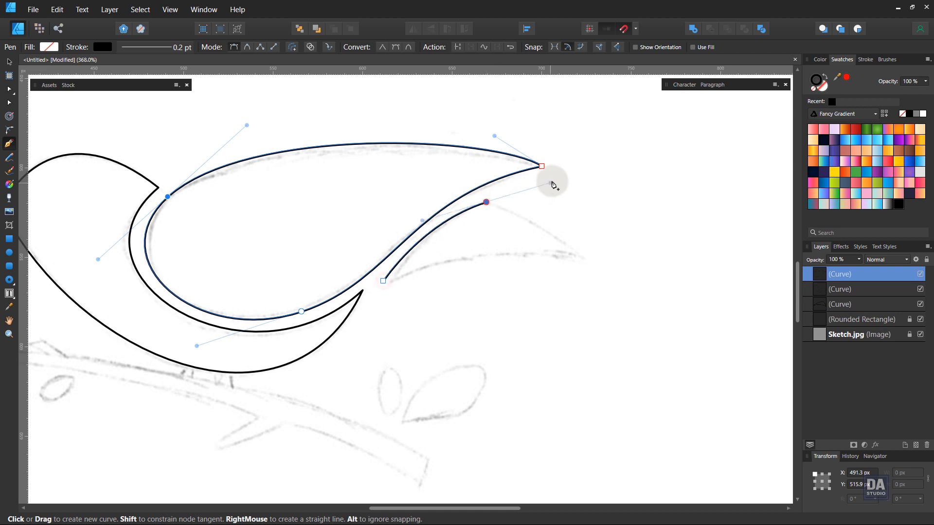
drag(544, 185, 487, 202)
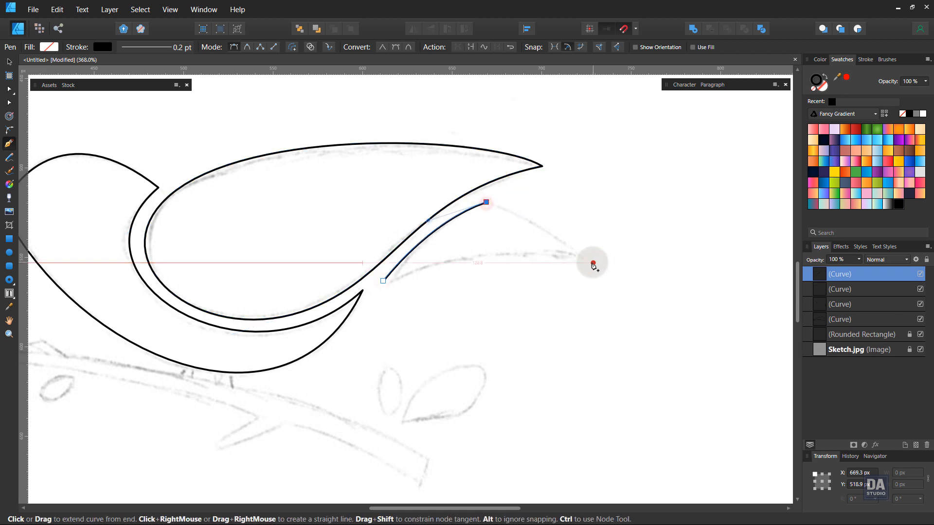
drag(603, 284, 589, 265)
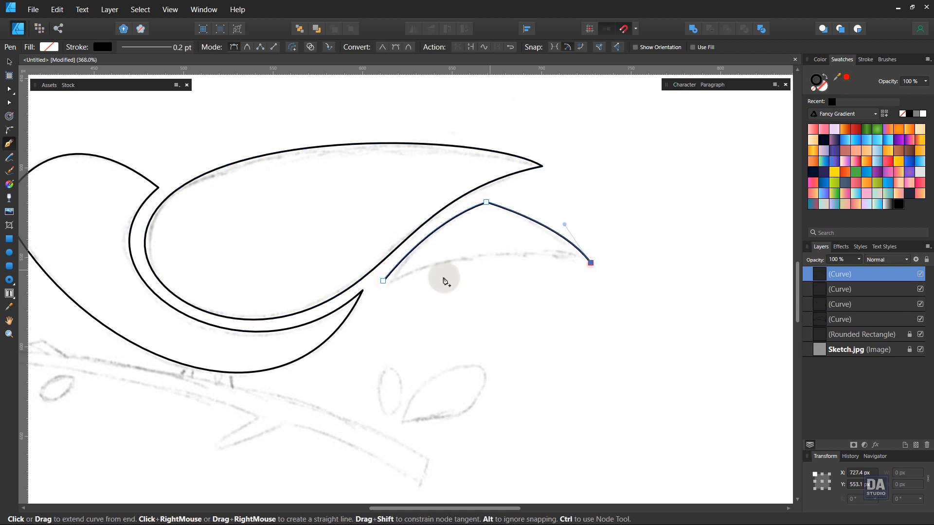
click(384, 282)
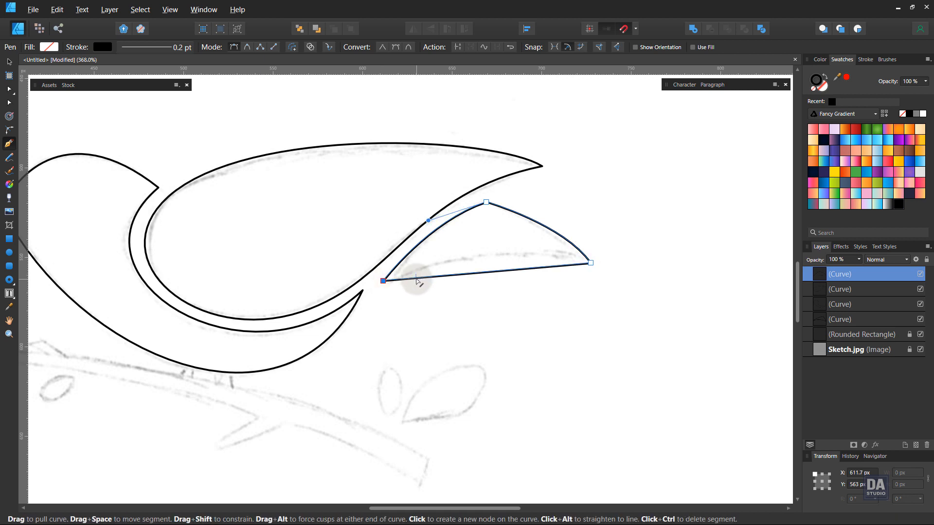
- Bend the tail's lower edge upward into an arc along the sketch and nudge its upper corner node outward
drag(422, 263, 422, 262)
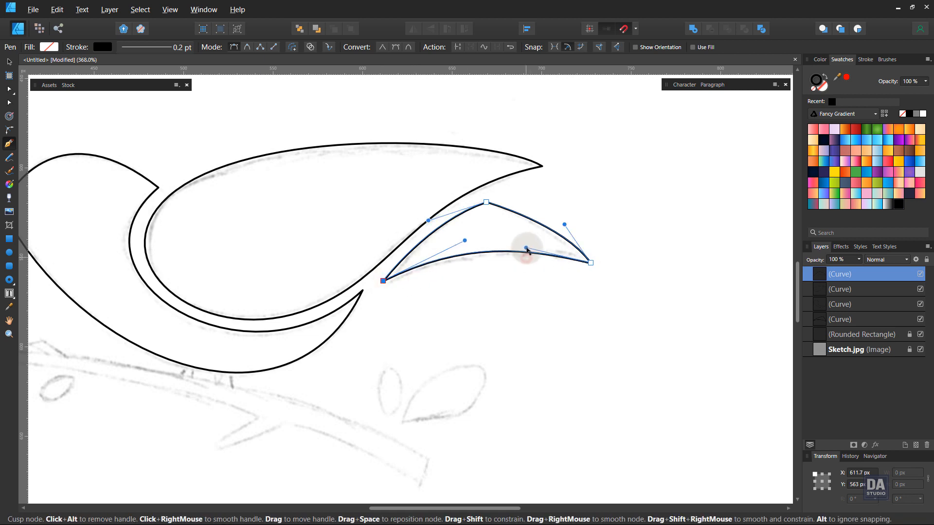
click(493, 201)
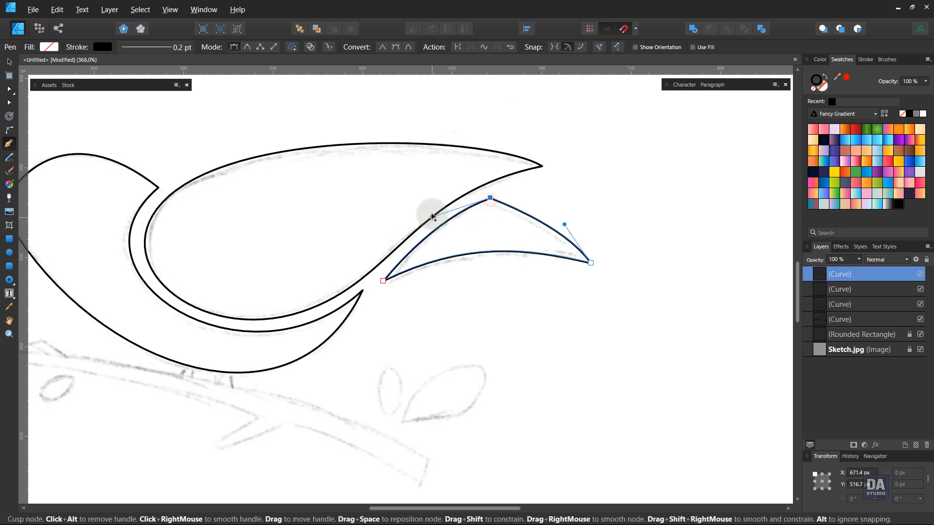
click(383, 280)
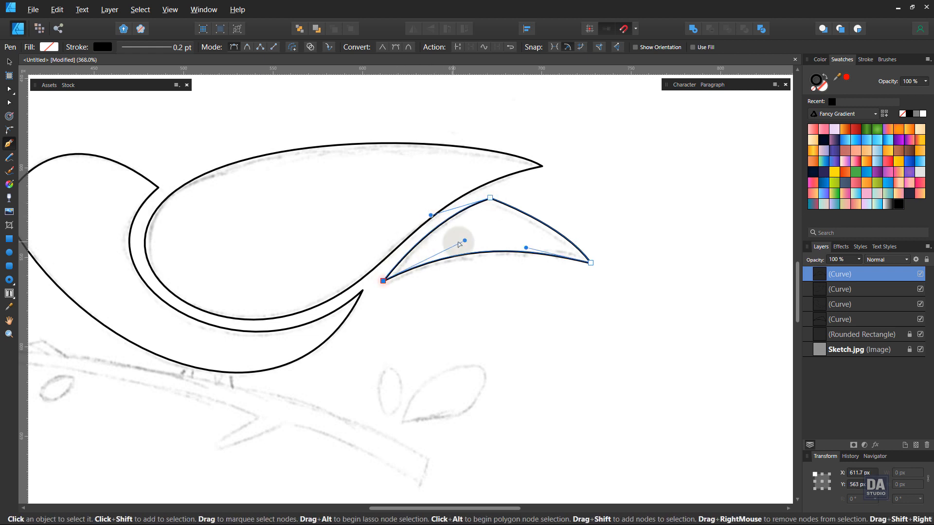
click(384, 281)
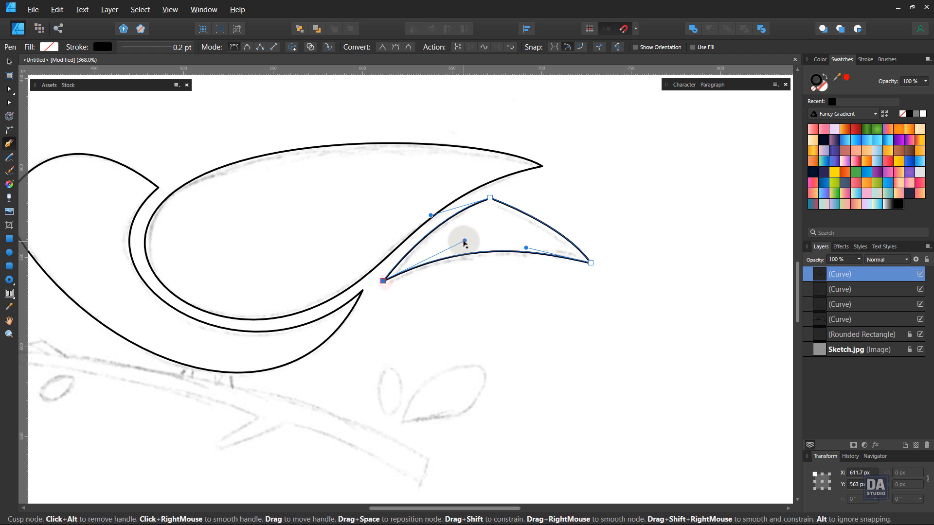
- Move the tail's upper corner node slightly towards the wing and lower its front handle so the edge runs evenly beside the wing
key(space)
drag(440, 325, 457, 303)
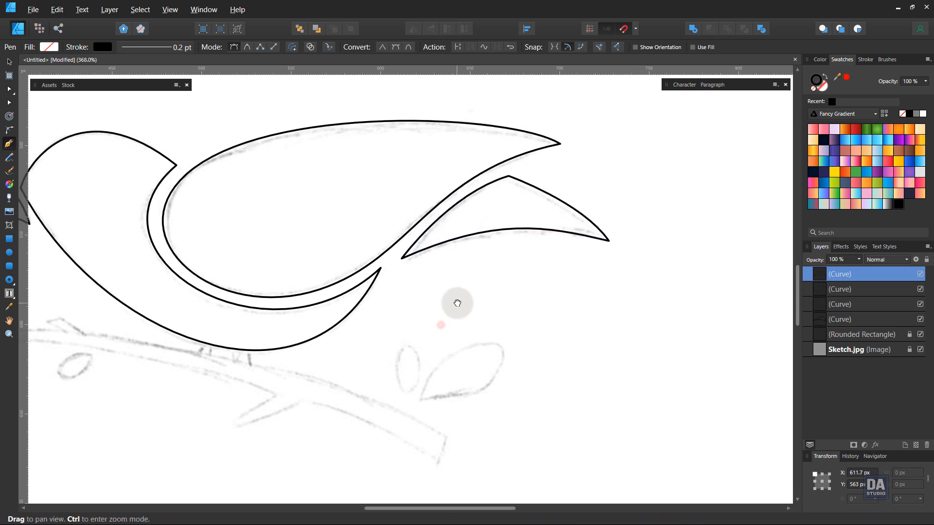
click(508, 175)
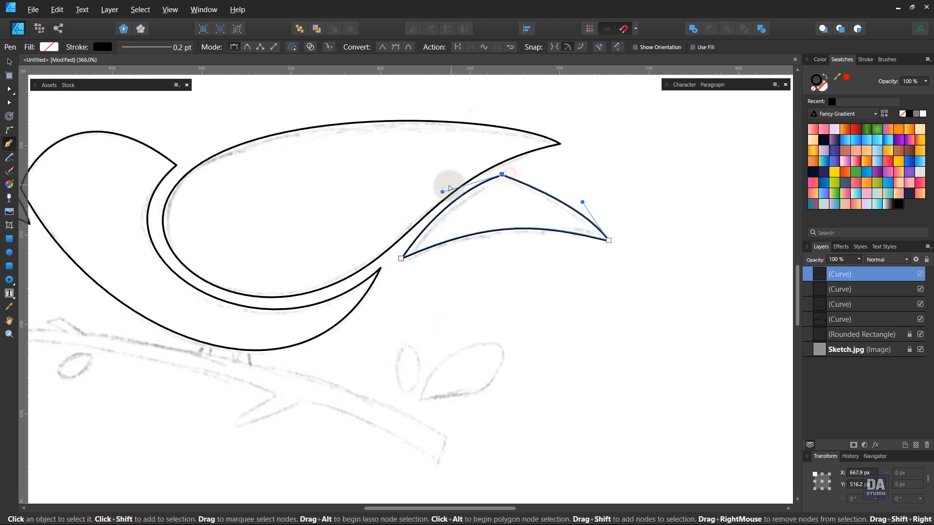
drag(443, 191, 447, 194)
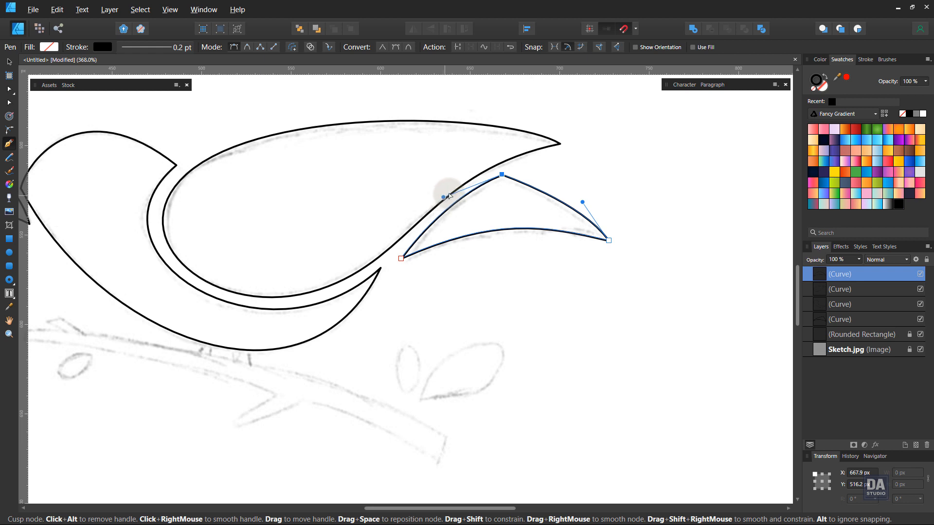
ctrl+click(484, 275)
- Start the branch outline with the Pen tool at its short left end, curve along the lower edge and trace the lower twig's tip
key(space)
drag(531, 334, 554, 298)
key(ctrl+space)
drag(525, 208, 399, 211)
drag(377, 326, 445, 225)
drag(271, 214, 438, 213)
mouse_move(416, 214)
mouse_down()
mouse_move(367, 256)
mouse_move(279, 303)
mouse_up()
click(121, 200)
click(121, 214)
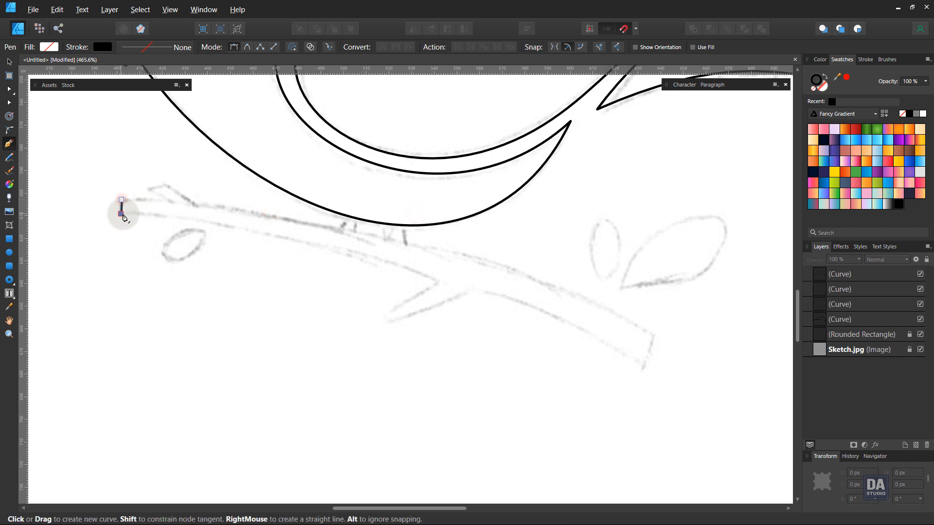
drag(439, 281, 503, 325)
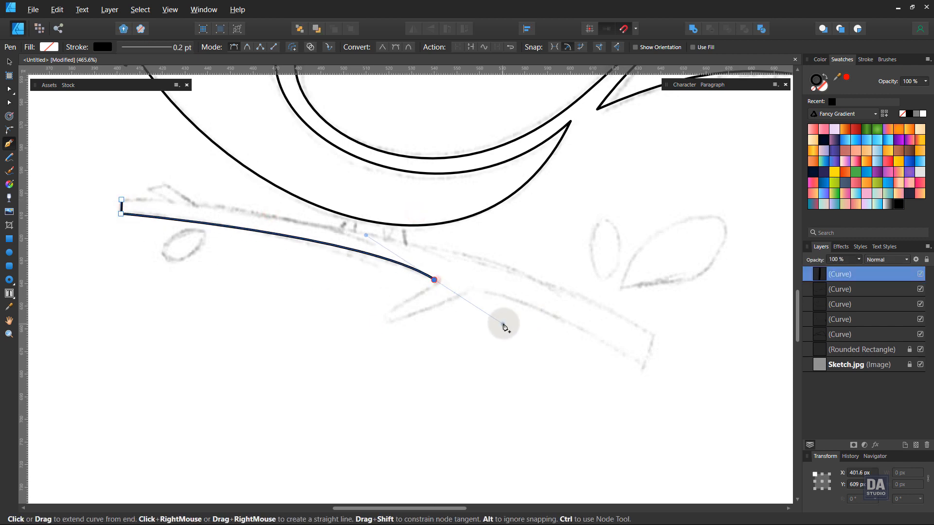
click(434, 280)
click(392, 308)
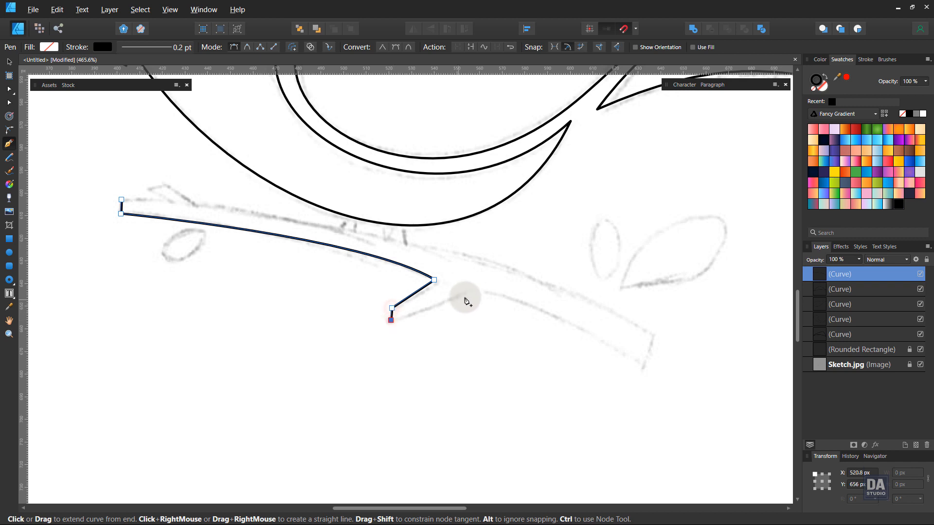
- Continue the branch outline along the curved lower edge past the twig and add the straight cut at the right end
drag(643, 368, 705, 414)
click(643, 369)
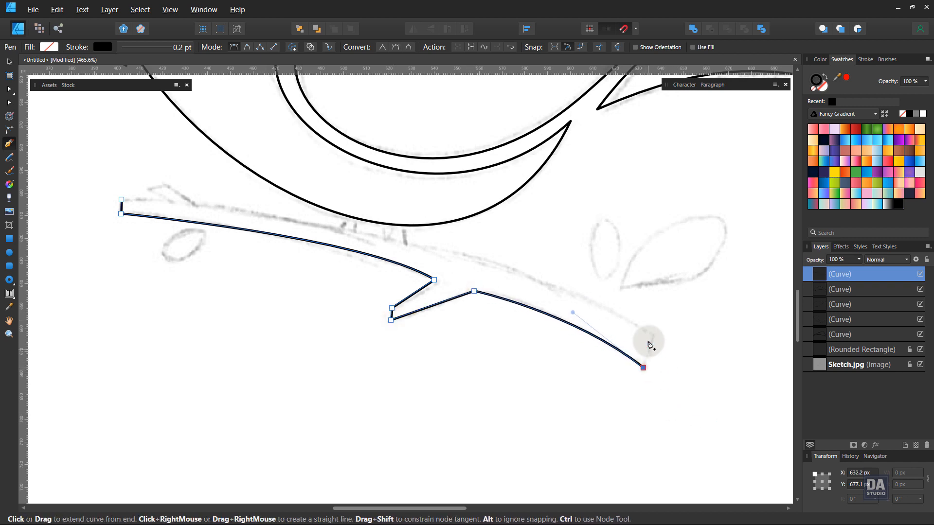
click(655, 336)
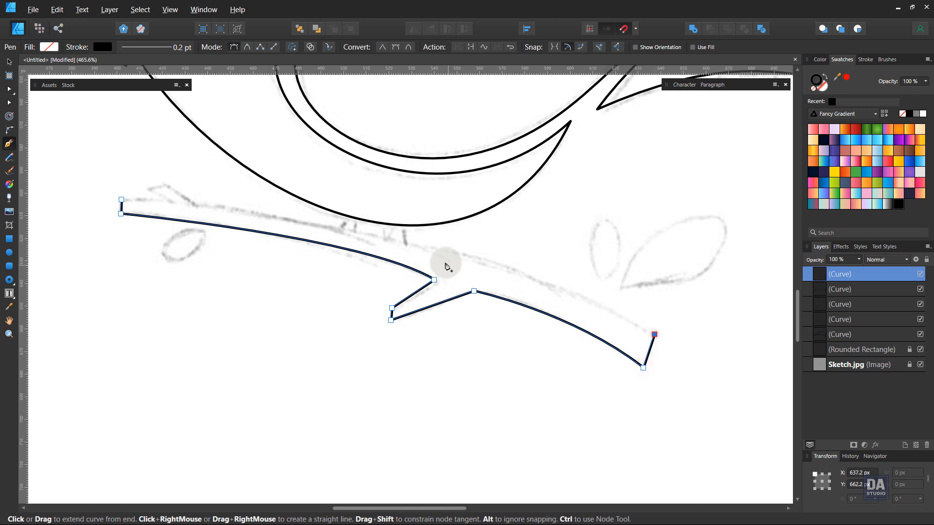
- Run the branch outline back to the upper twig's base and bend that top edge upward to follow the sketch
click(195, 205)
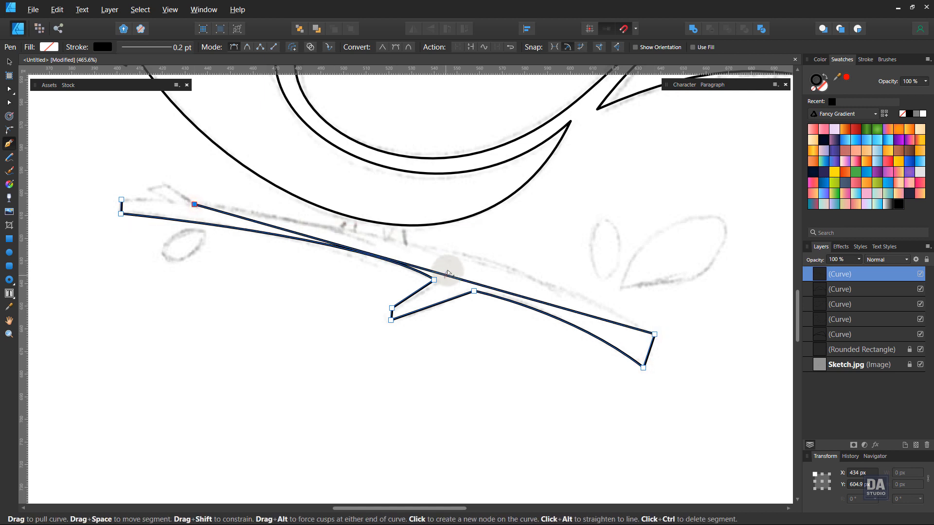
drag(445, 276, 451, 256)
drag(508, 259, 480, 243)
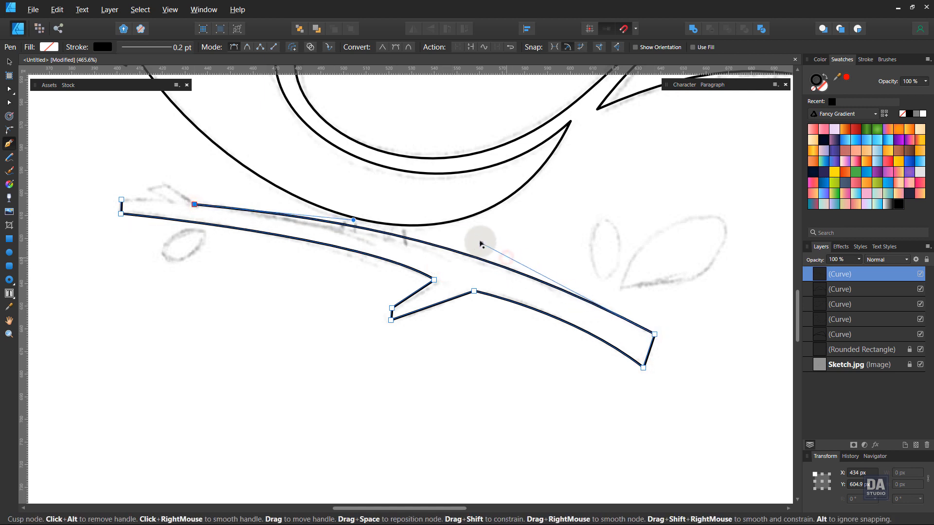
- Trace the small upper twig with straight segments, close the branch outline at its starting node and deselect it
click(194, 204)
click(169, 185)
click(153, 189)
click(173, 202)
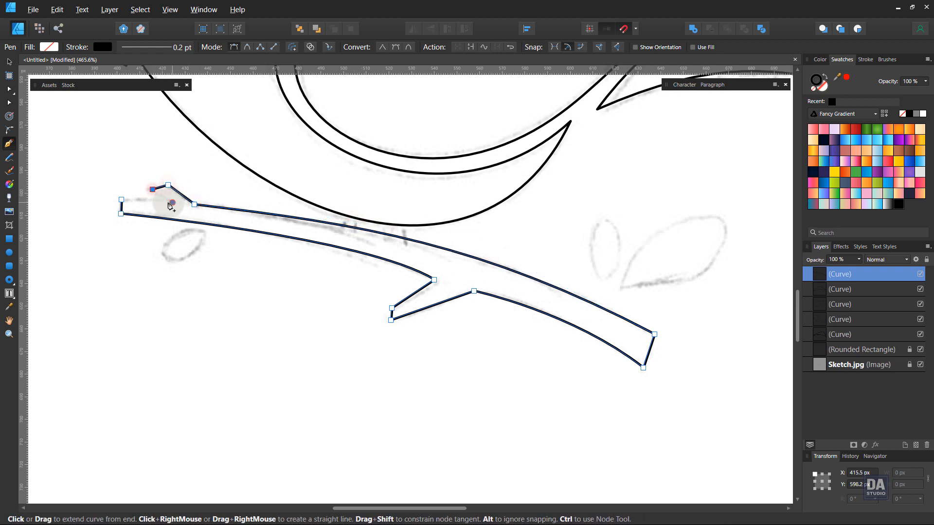
click(121, 199)
ctrl+click(342, 297)
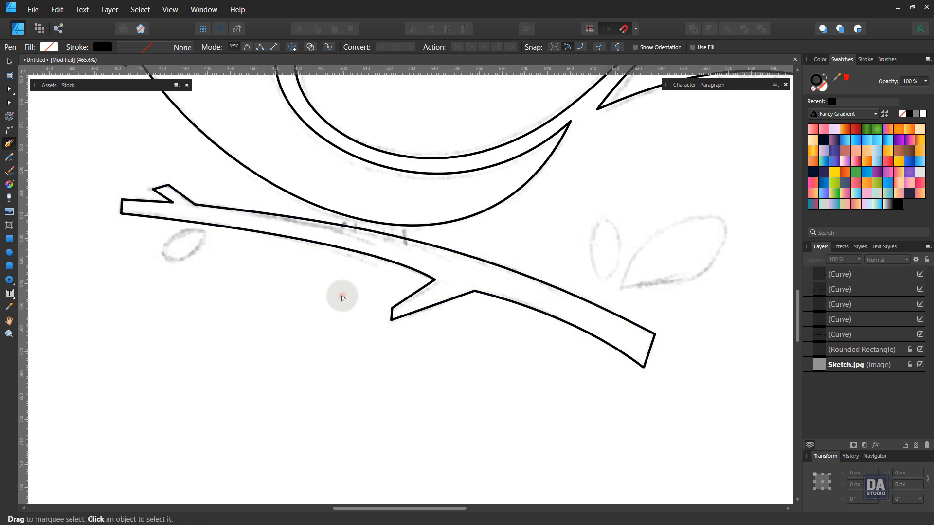
- Draw the left side of the small upright leaf from base to tip, bulging it outward and making the tip a sharp corner
drag(526, 316, 342, 318)
scroll(394, 294, up, 3)
drag(436, 273, 416, 288)
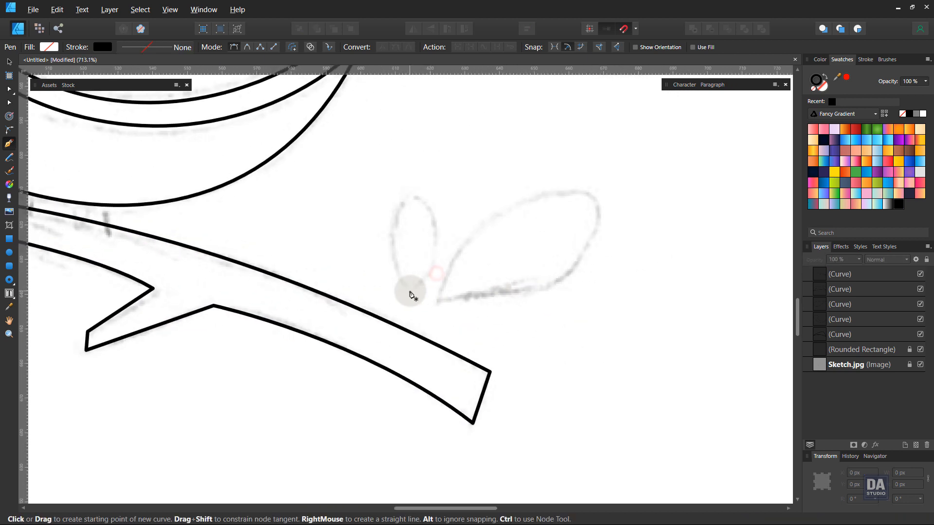
click(410, 291)
drag(411, 191, 444, 165)
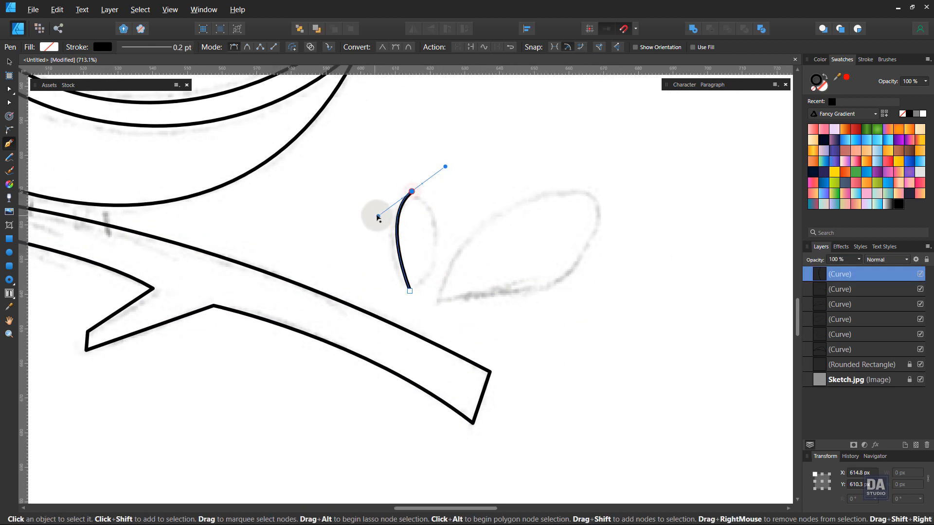
drag(378, 216, 355, 235)
click(411, 191)
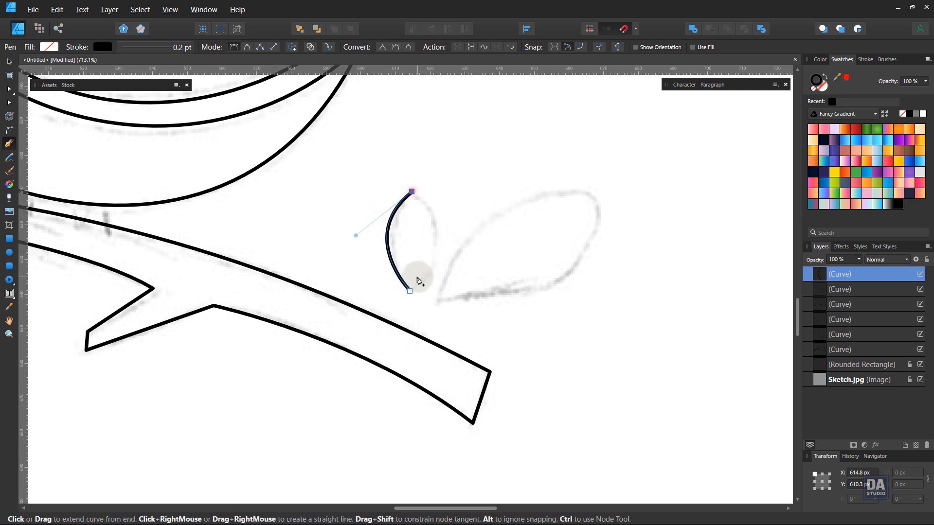
- Close the small upright leaf at its base and bend its right side outward to match the left side
click(410, 290)
drag(427, 264, 439, 259)
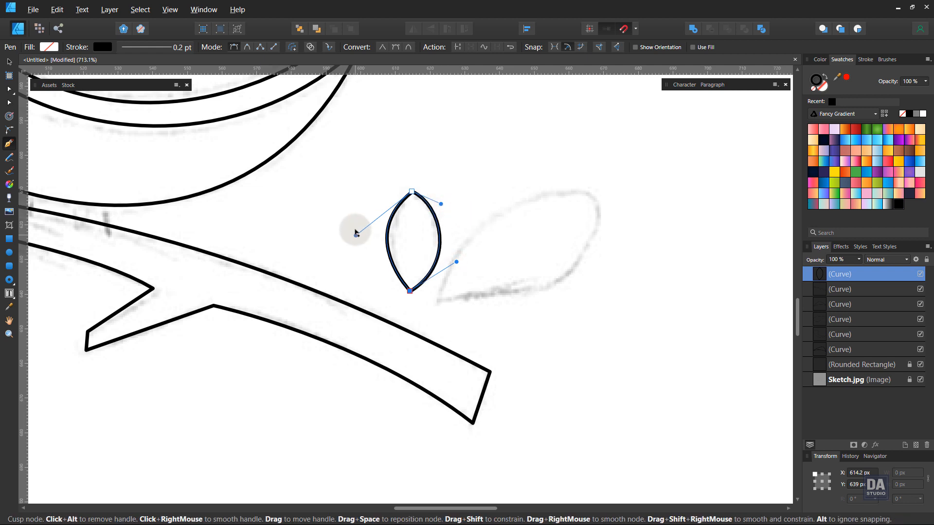
click(411, 192)
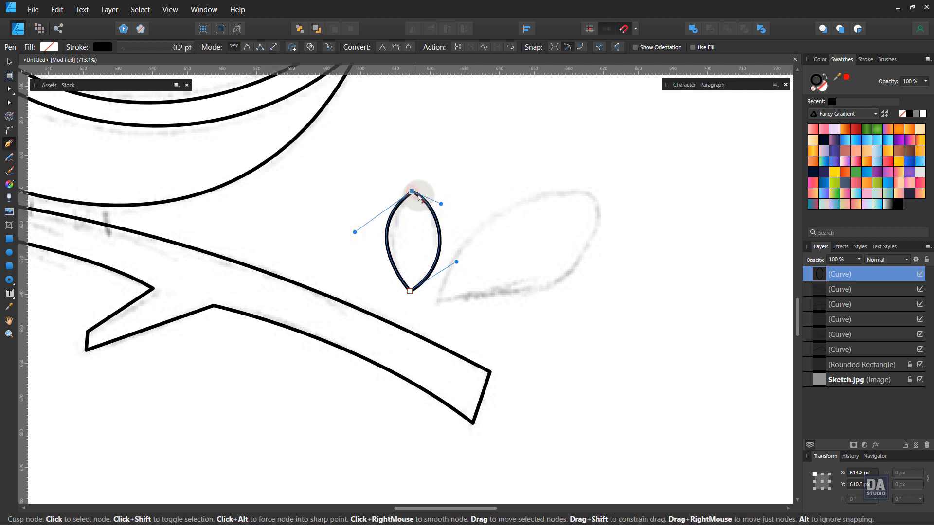
- Draw the larger leaf as a closed two-node shape, curving over its upper edge and shaping the lower edge from the base handle
click(439, 303)
drag(594, 191, 719, 210)
mouse_move(469, 173)
mouse_down()
mouse_move(451, 159)
mouse_move(456, 167)
mouse_up()
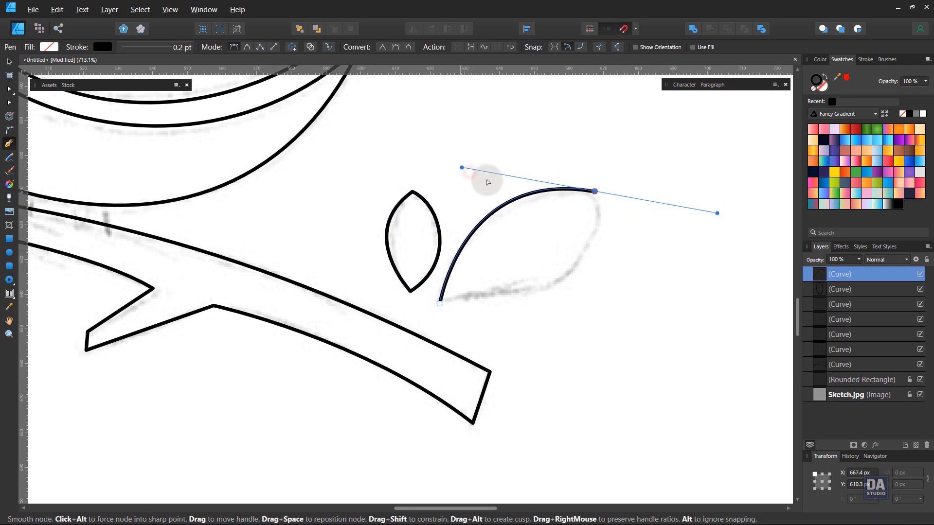
click(440, 304)
drag(527, 278, 538, 281)
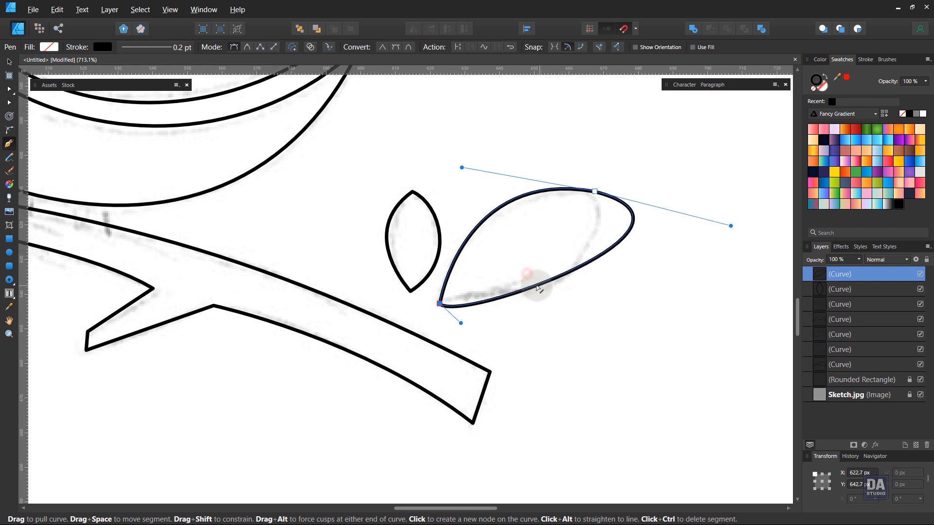
drag(460, 321, 463, 284)
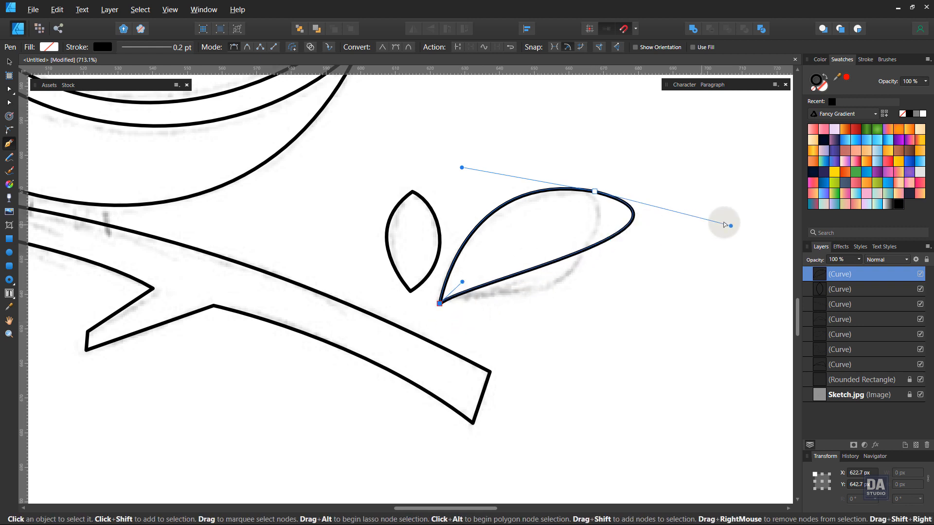
- Swing the larger leaf's tip handle inward and down as a cusp and raise the base handle to refine its lower edge
ctrl+alt+click(594, 192)
key(ctrl+z)
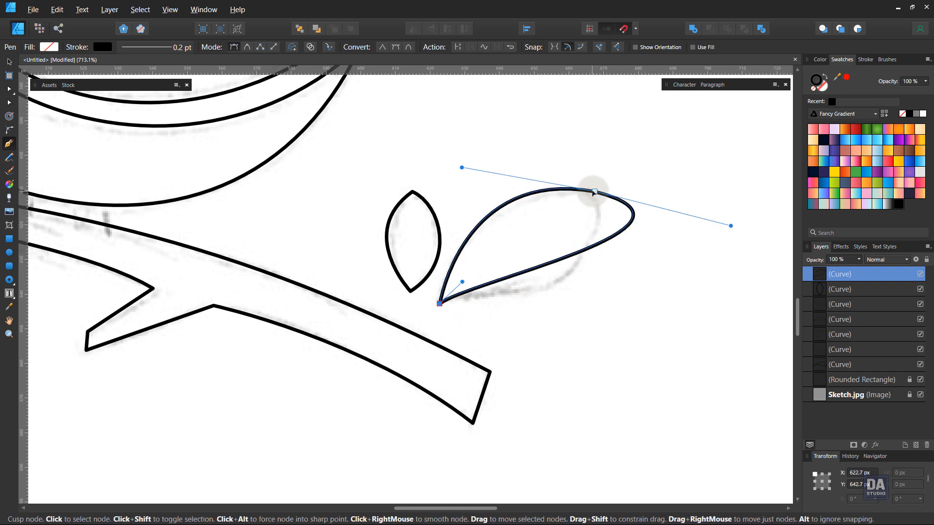
drag(730, 225, 642, 274)
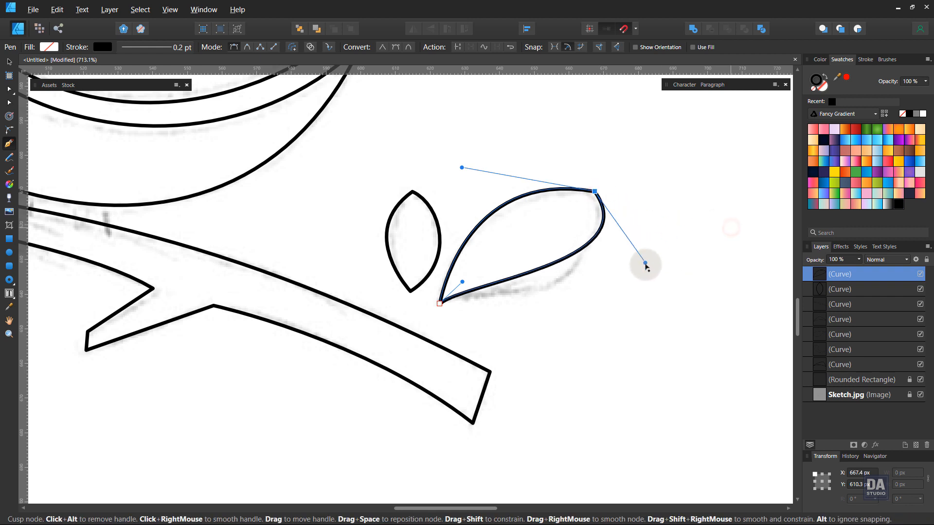
drag(462, 282, 468, 268)
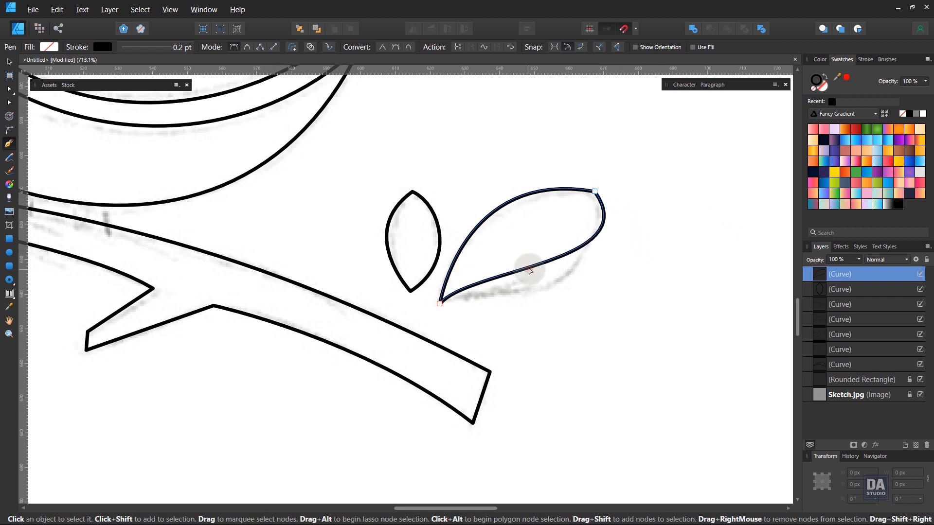
- Pull the larger leaf's lower edge down onto the sketched line with the Node tool and deselect the leaf
click(9, 89)
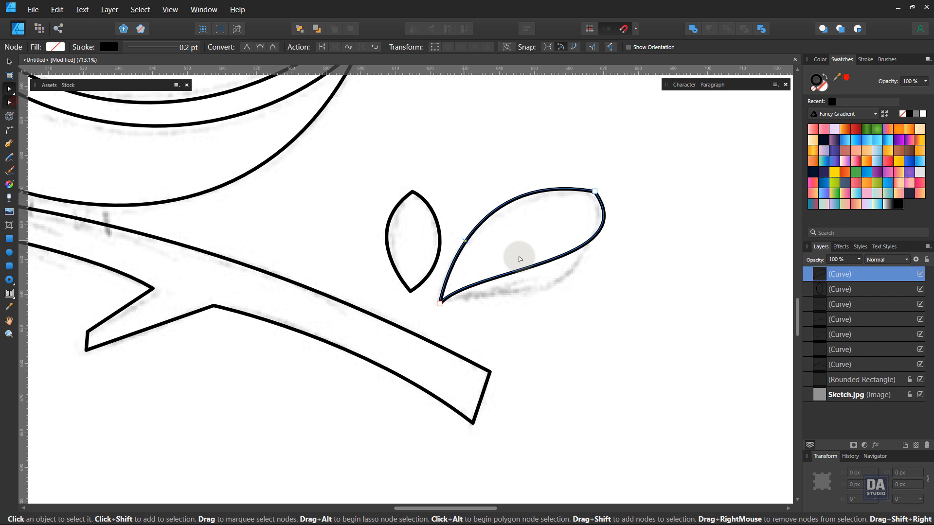
click(548, 262)
drag(548, 262, 542, 292)
drag(454, 287, 465, 286)
mouse_move(583, 275)
mouse_down()
mouse_move(572, 290)
mouse_move(362, 262)
mouse_up()
click(650, 240)
- Draw an ellipse about 19.8 × 14.7 px over the small sketched leaf below the branch's left end
drag(453, 272, 241, 266)
drag(332, 297, 420, 267)
drag(313, 268, 328, 241)
click(329, 242)
click(9, 253)
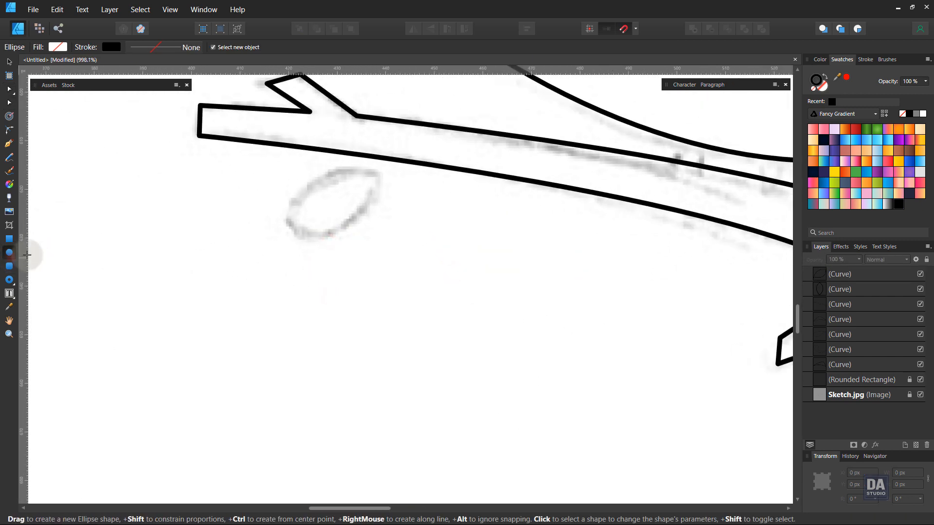
drag(366, 179, 280, 244)
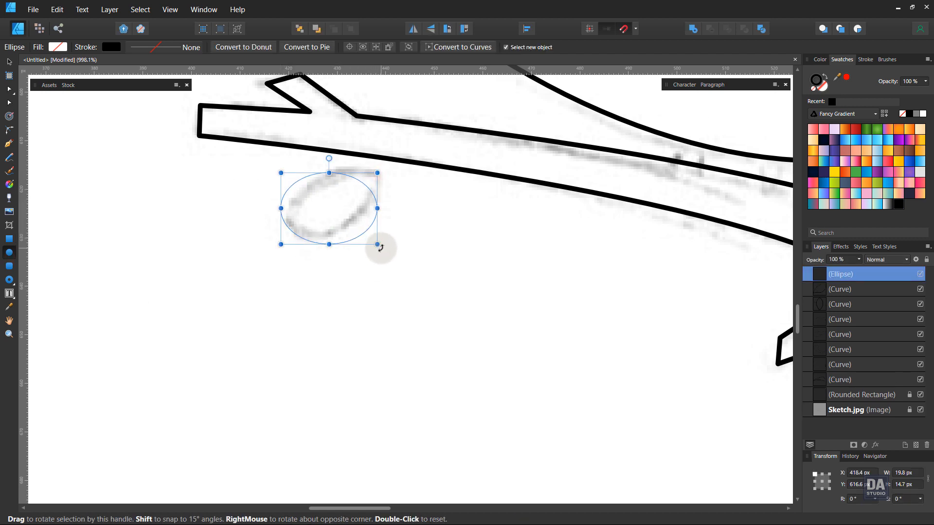
- Rotate the ellipse to about 38° and resize it to about 22.6 × 10.2 px to fit the sketched leaf
drag(380, 248, 399, 207)
drag(366, 175, 379, 171)
drag(313, 175, 319, 186)
- Give the ellipse a 0.2 pt black outline with no fill and switch to the Move tool
click(824, 76)
click(824, 76)
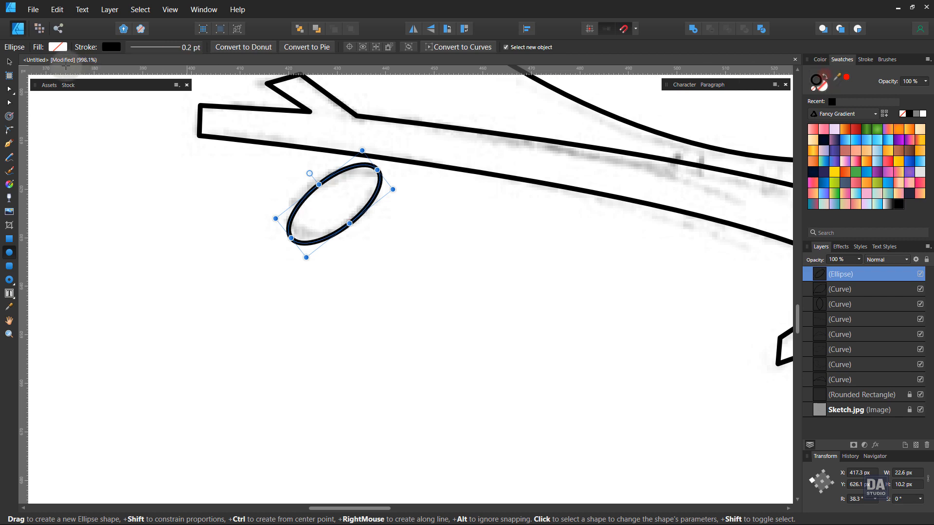
click(11, 64)
- Draw the bird's left leg with the Pen tool as a closed four-sided shape between the belly and the branch's top edge
drag(401, 215, 275, 209)
drag(348, 215, 331, 219)
drag(421, 210, 487, 209)
drag(384, 217, 362, 140)
click(7, 145)
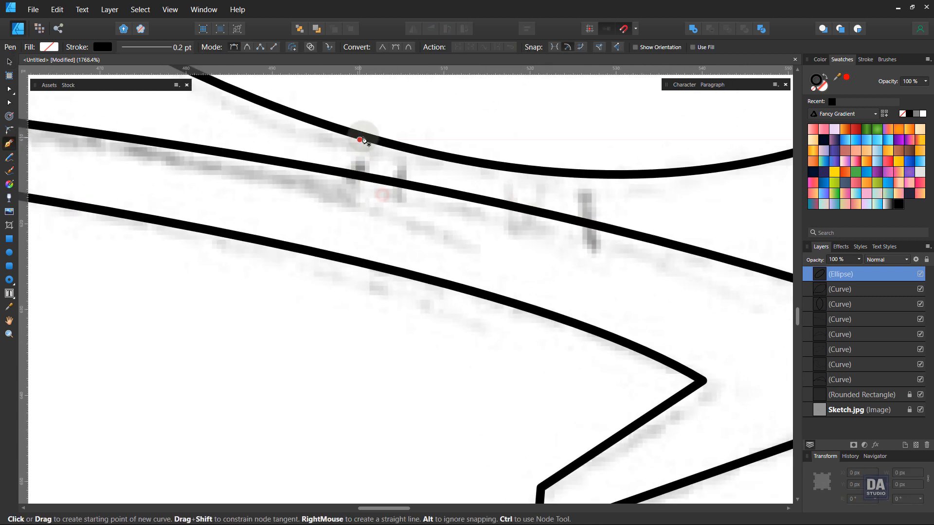
click(360, 133)
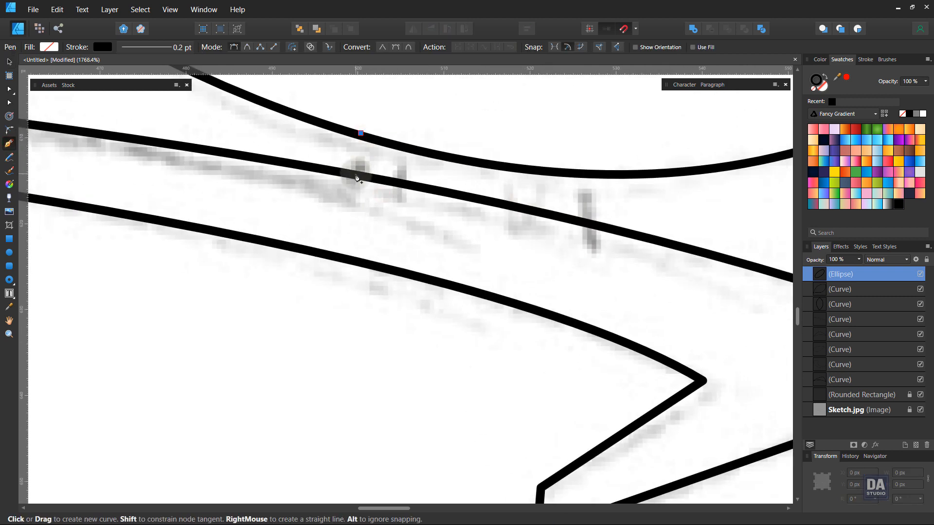
click(355, 174)
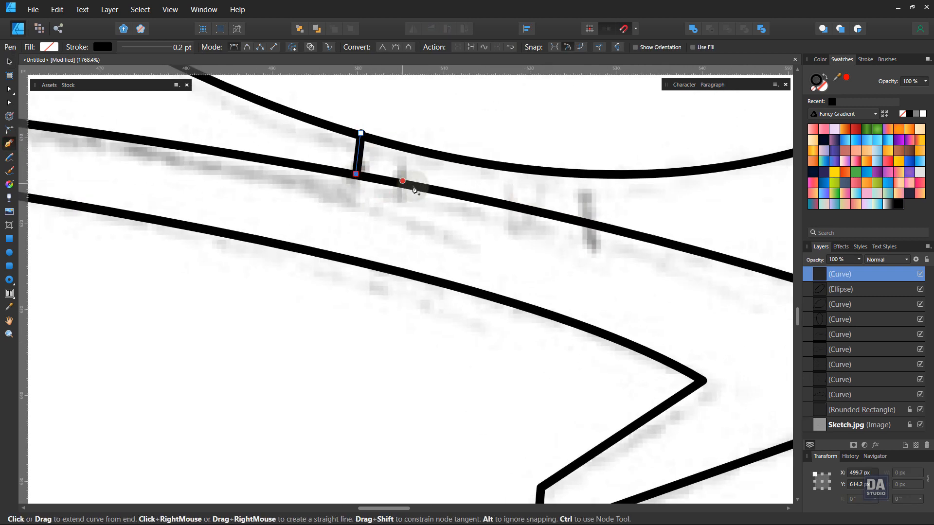
click(406, 146)
click(360, 133)
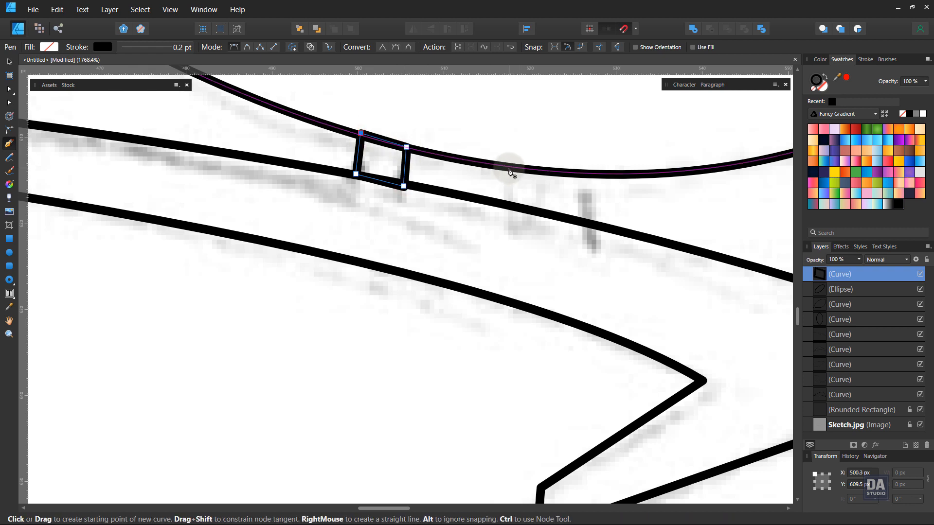
- Draw the bird's right leg with the Pen tool as a closed four-sided shape between the belly and the branch's top edge
key(ctrl+space)
mouse_move(521, 193)
mouse_down()
mouse_move(6, 157)
mouse_move(518, 188)
mouse_up()
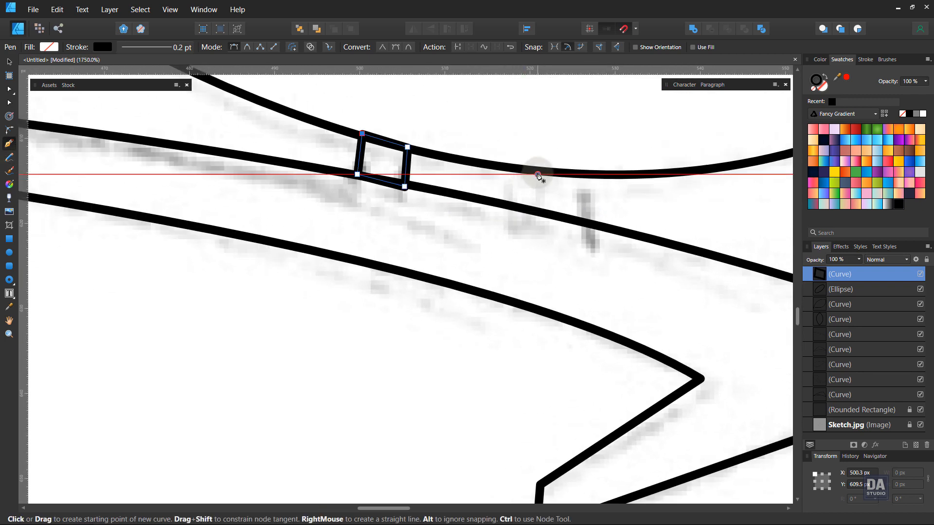
click(537, 174)
click(534, 210)
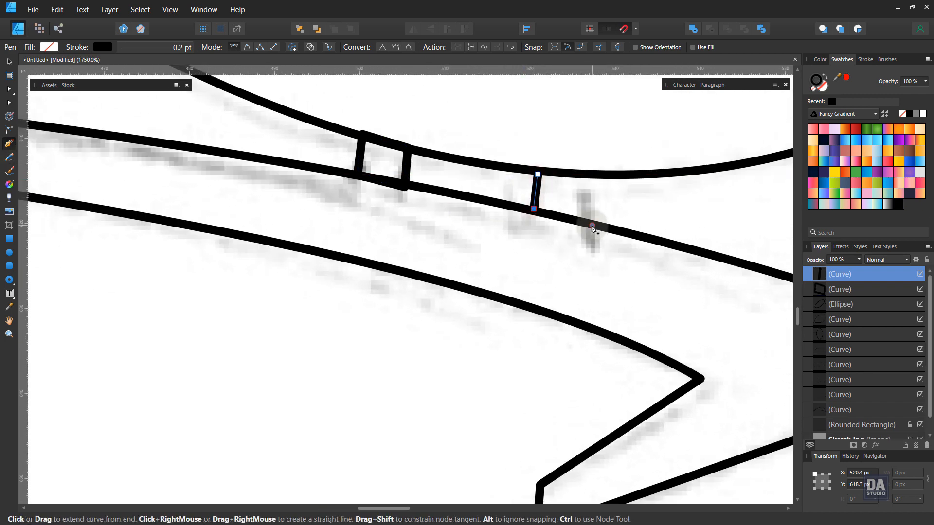
click(590, 175)
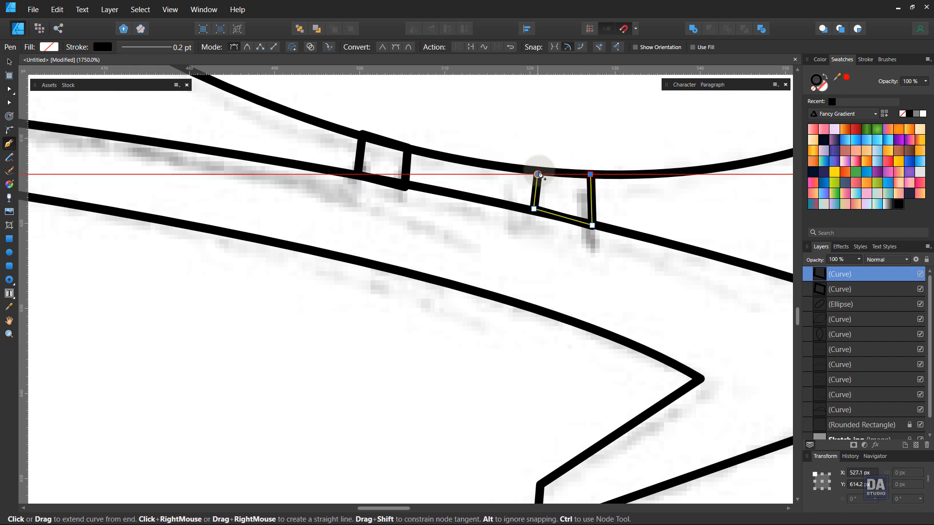
click(537, 174)
- Select all the traced bird, branch and leaf shapes with the Move tool and group them
key(ctrl+space)
mouse_move(373, 186)
mouse_down()
mouse_move(308, 202)
mouse_move(223, 184)
mouse_move(250, 231)
mouse_move(336, 223)
mouse_move(102, 203)
mouse_move(199, 191)
mouse_up()
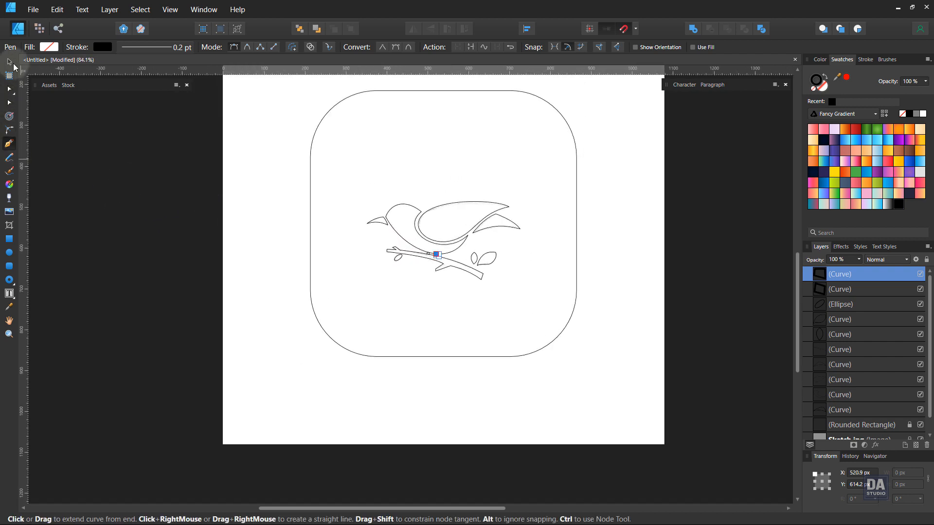
click(8, 62)
drag(333, 168, 545, 314)
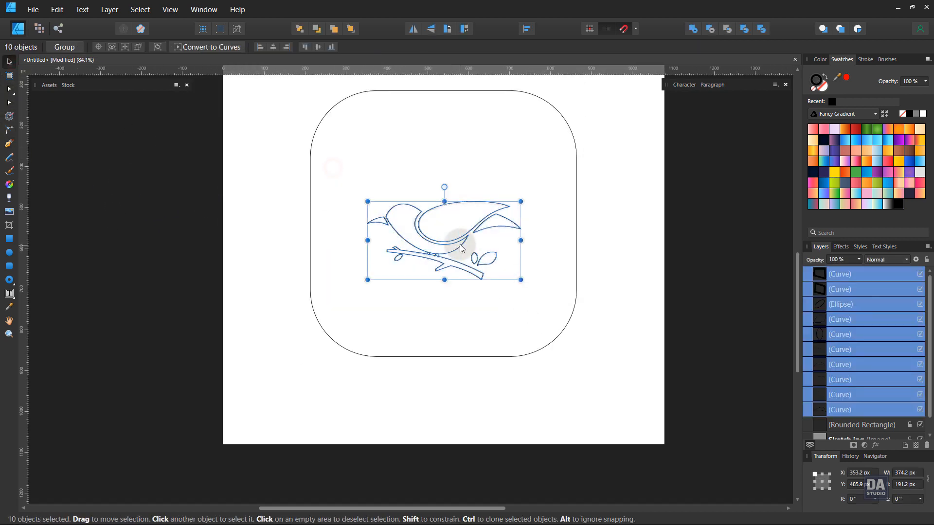
right_click(459, 243)
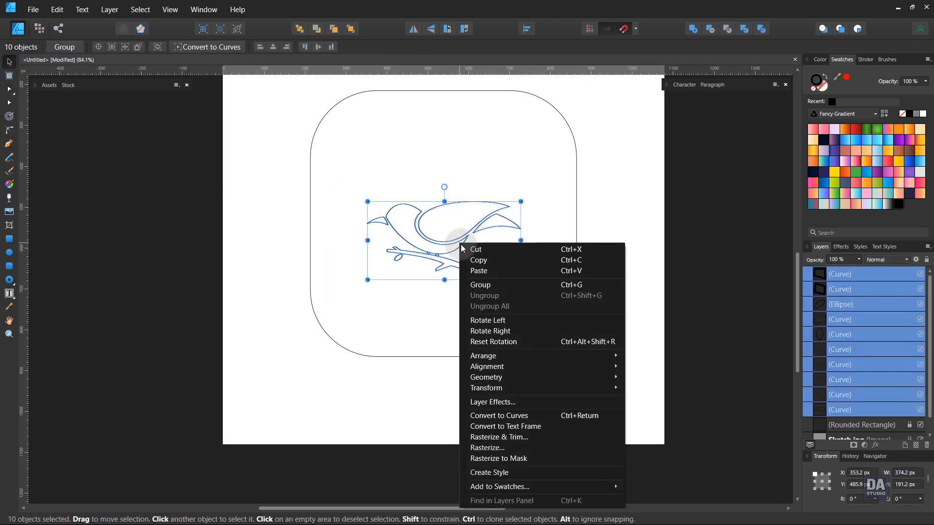
click(480, 284)
- Select all ten shapes inside the group and swap their stroke and fill colours for a solid black fill without outline
click(807, 275)
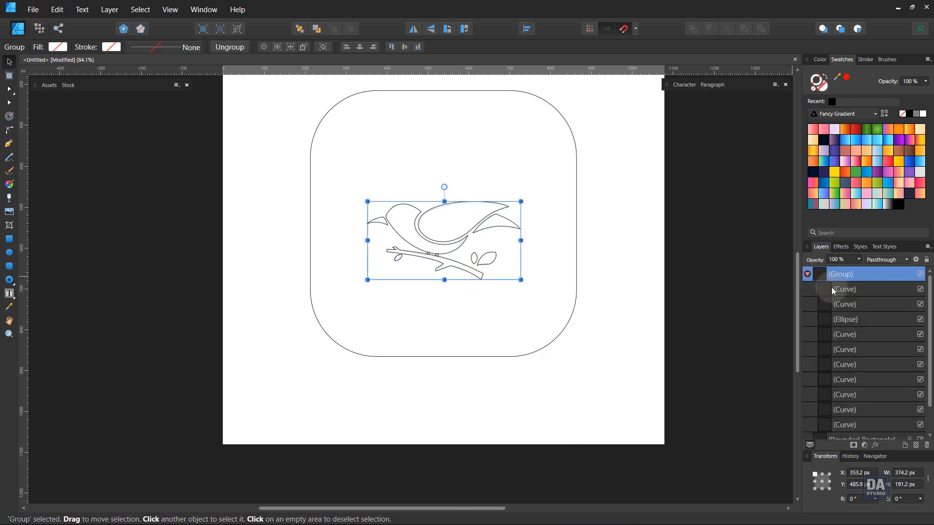
click(830, 288)
scroll(856, 347, down, 2)
shift+click(854, 394)
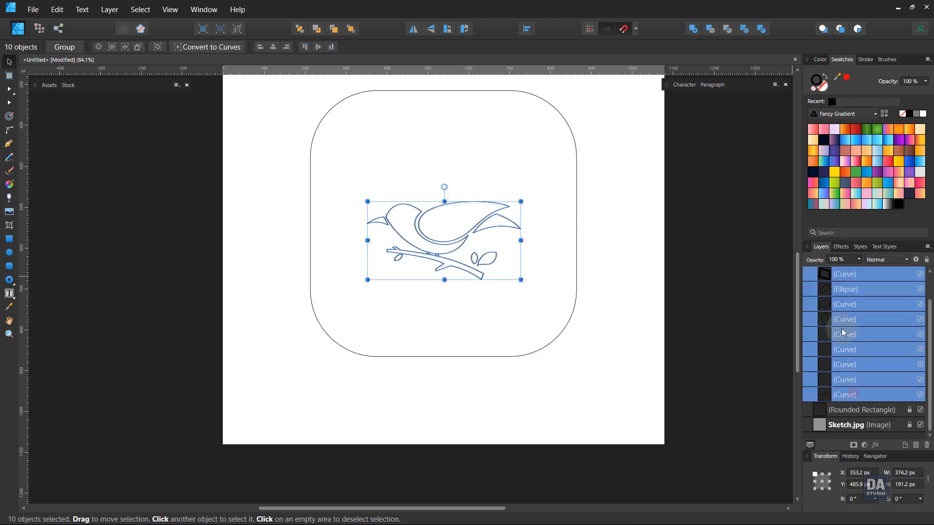
click(826, 79)
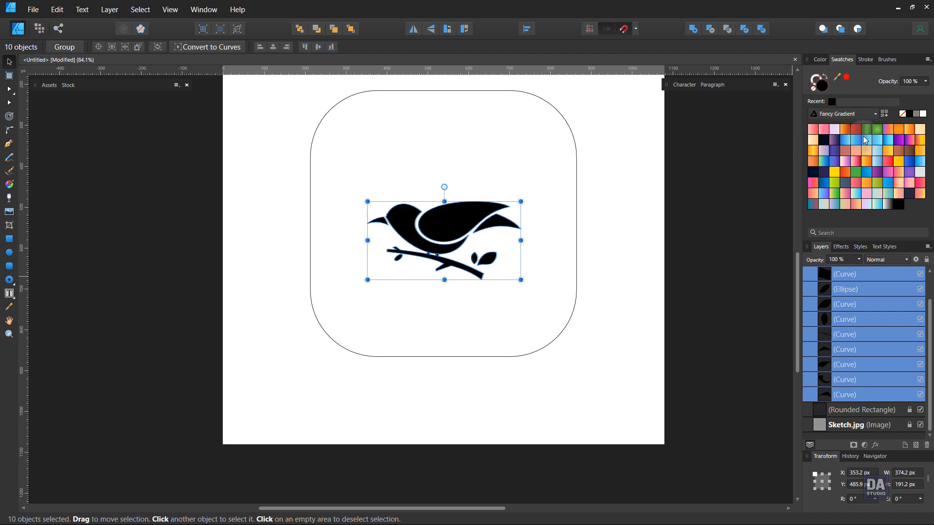
- Fill the ten selected shapes with the pink gradient from the Fancy Gradient palette, then deselect them
click(833, 130)
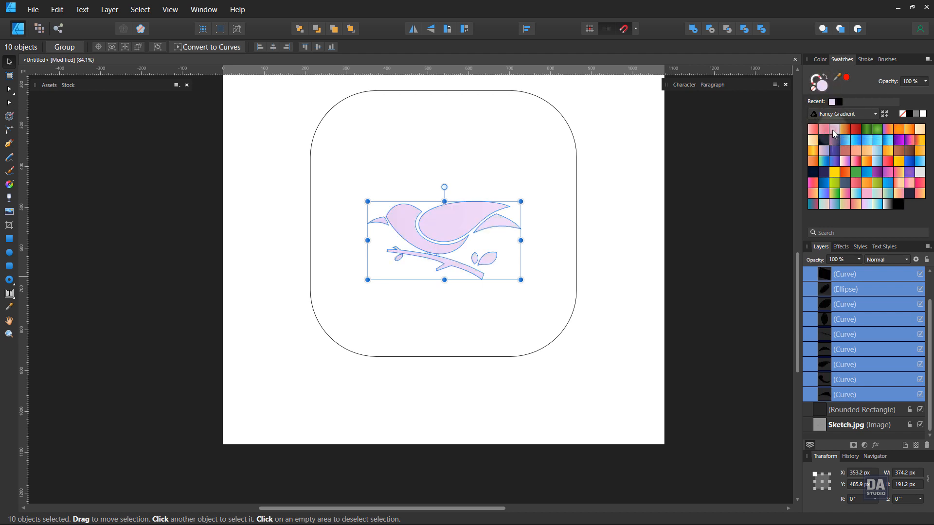
click(823, 129)
click(830, 130)
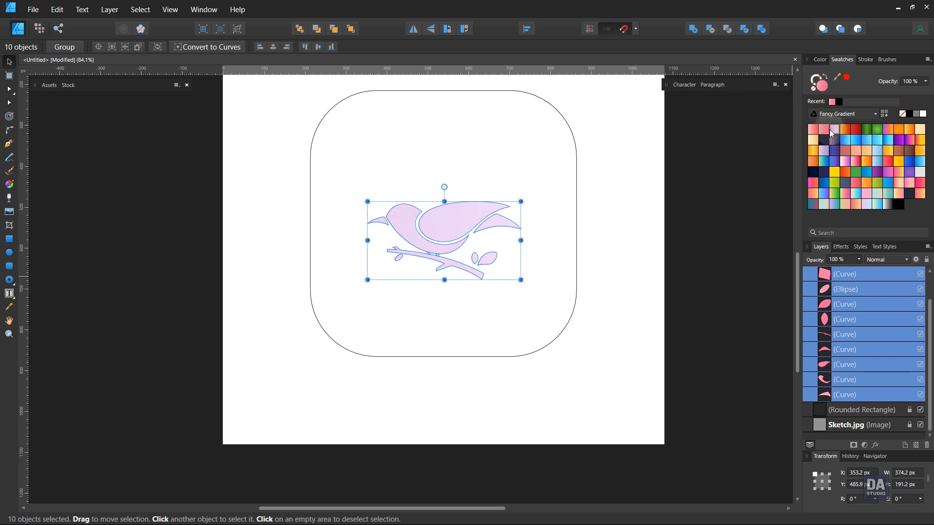
click(821, 127)
click(614, 243)
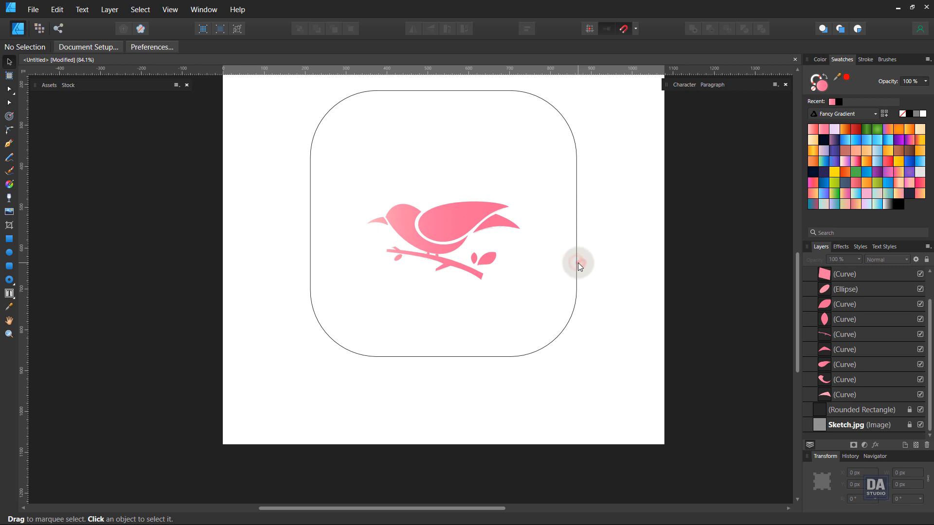
- Unlock the rounded rectangle, swap its stroke and fill, and give it a dark slate-grey fill from the Color Group 1 palette
click(898, 413)
click(822, 80)
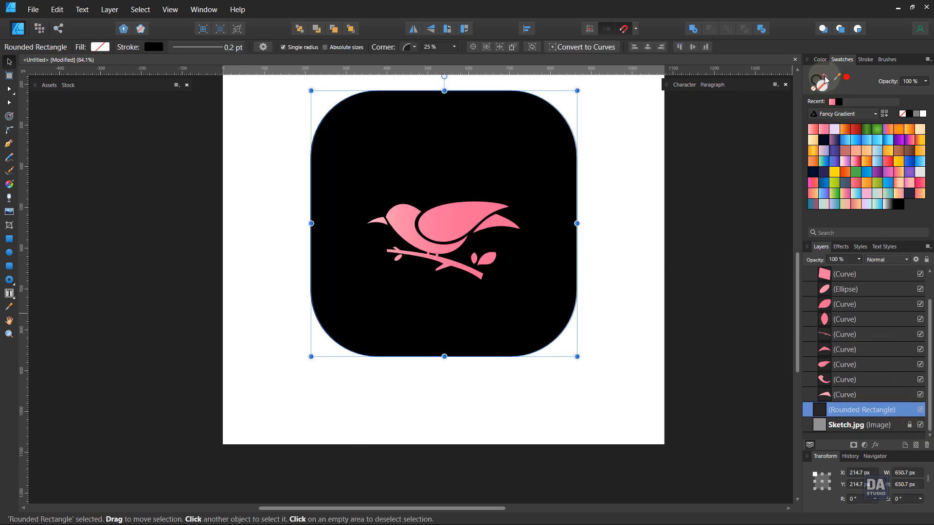
click(855, 115)
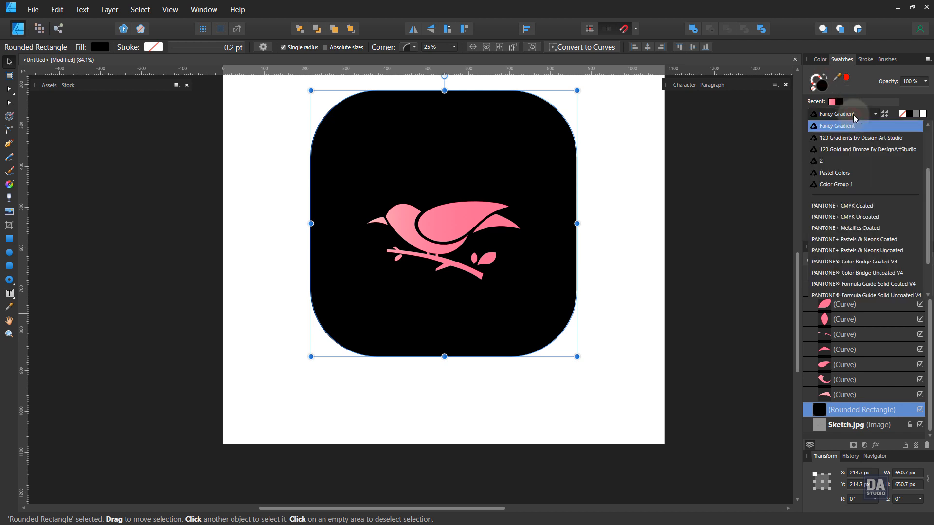
click(848, 183)
click(906, 130)
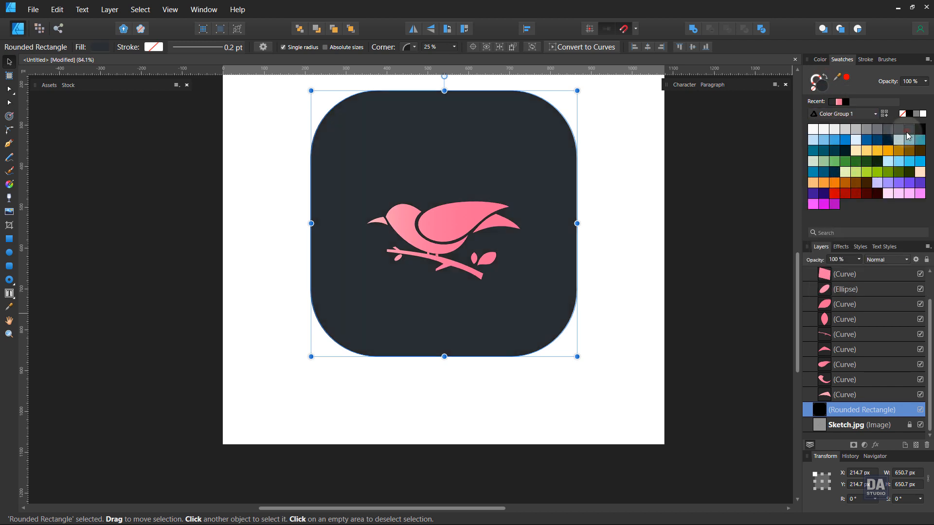
click(918, 130)
click(890, 129)
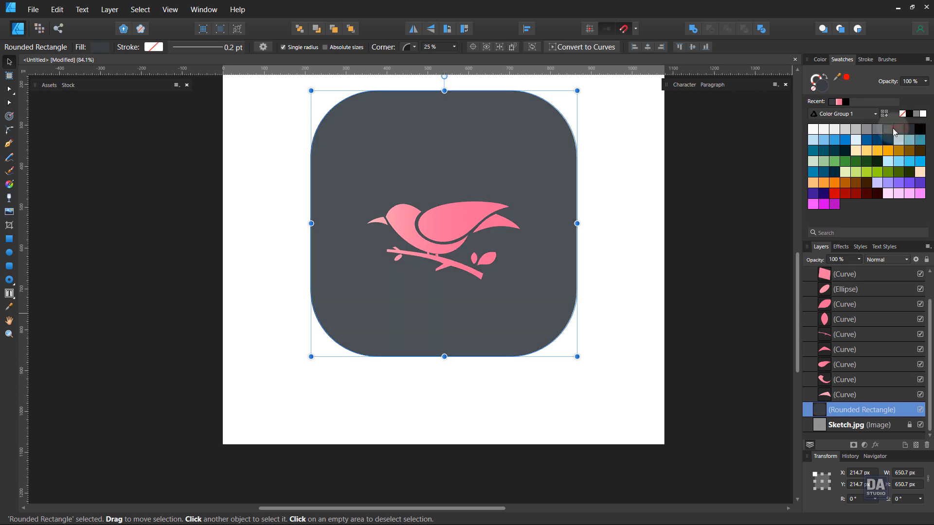
click(903, 129)
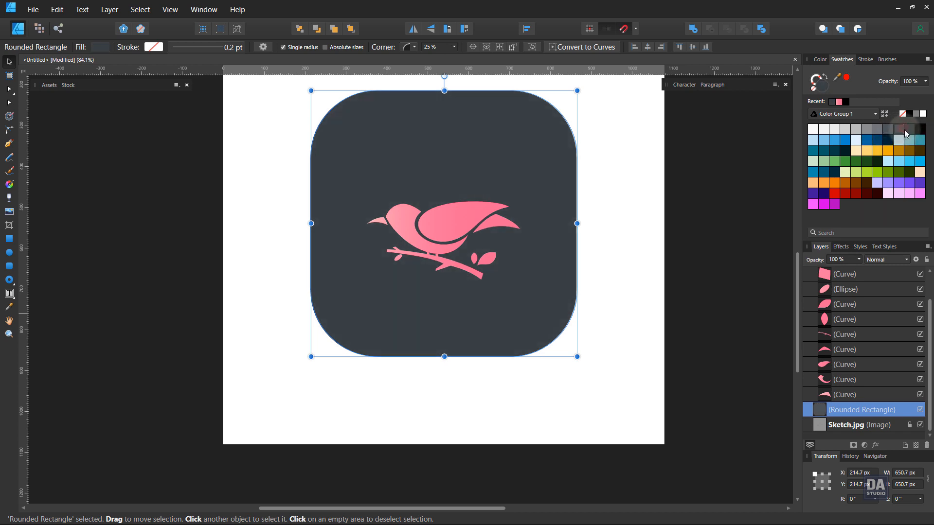
click(904, 129)
click(898, 129)
click(906, 131)
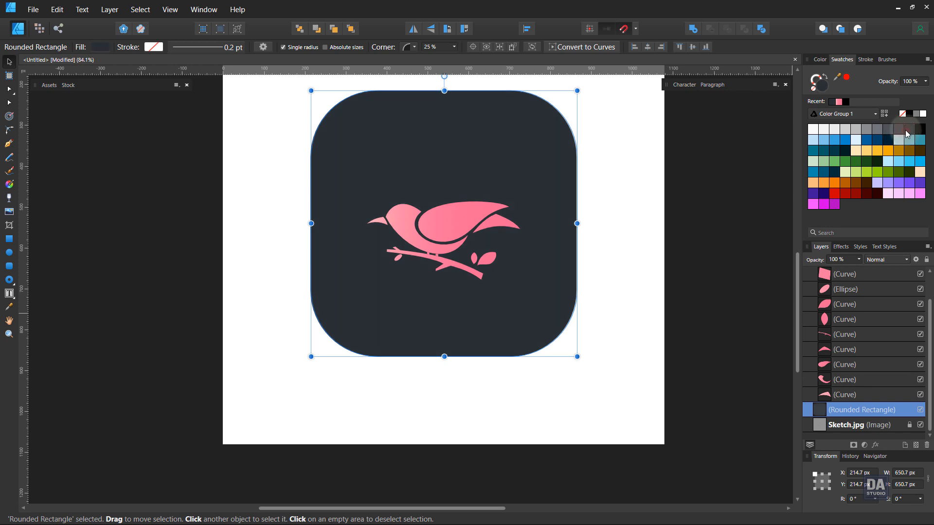
click(767, 146)
- Move the bird group up to the centre of the rounded rectangle and collapse its layer entry
drag(626, 132, 316, 307)
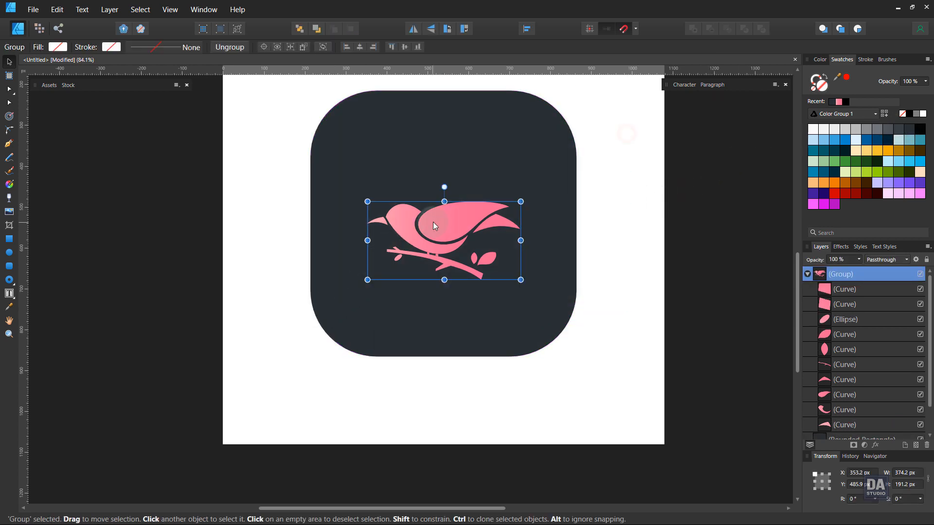
click(594, 223)
click(512, 226)
drag(455, 234, 428, 296)
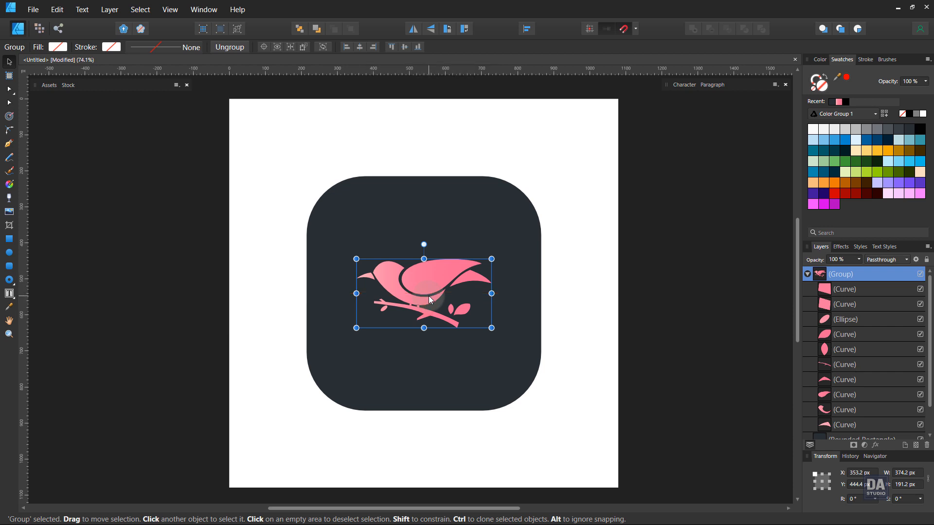
click(807, 273)
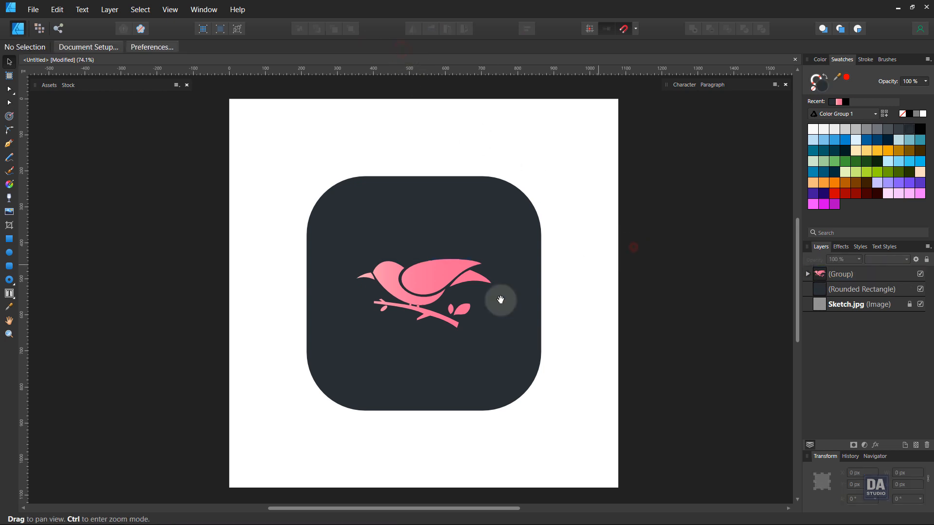
- Enlarge the bird group to about 422 × 215 px and centre it in the rounded rectangle
scroll(489, 295, down, 2)
drag(442, 255, 442, 261)
drag(495, 318, 500, 318)
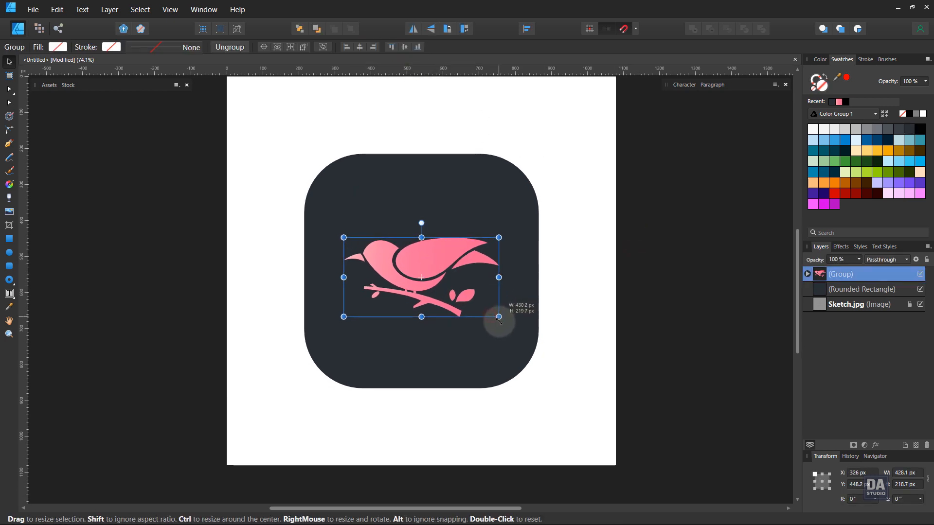
drag(444, 273, 436, 262)
click(602, 294)
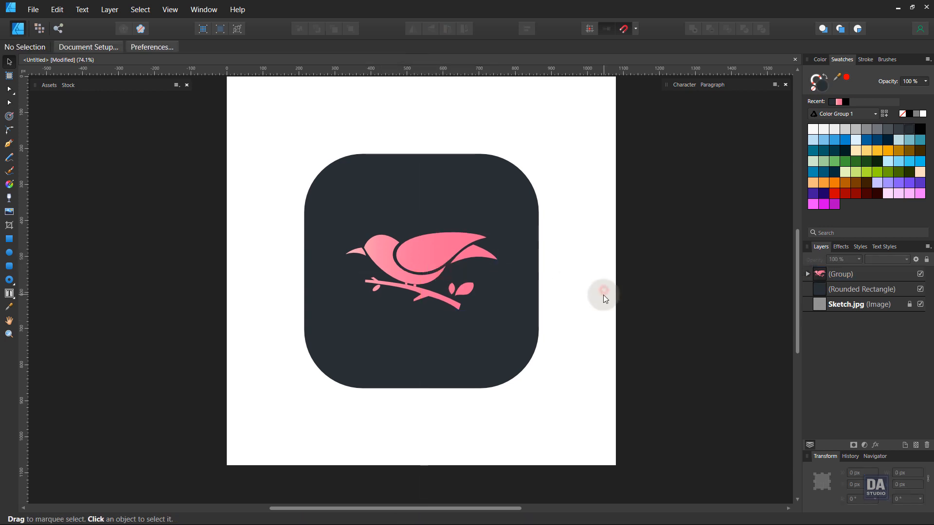
- Rotate the bird group slightly clockwise to about -6.3°
click(456, 303)
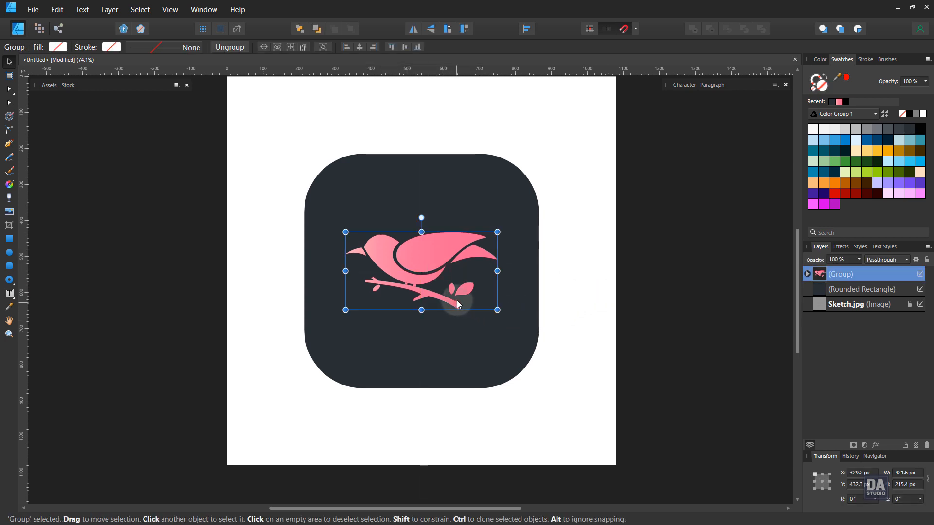
drag(421, 217, 428, 218)
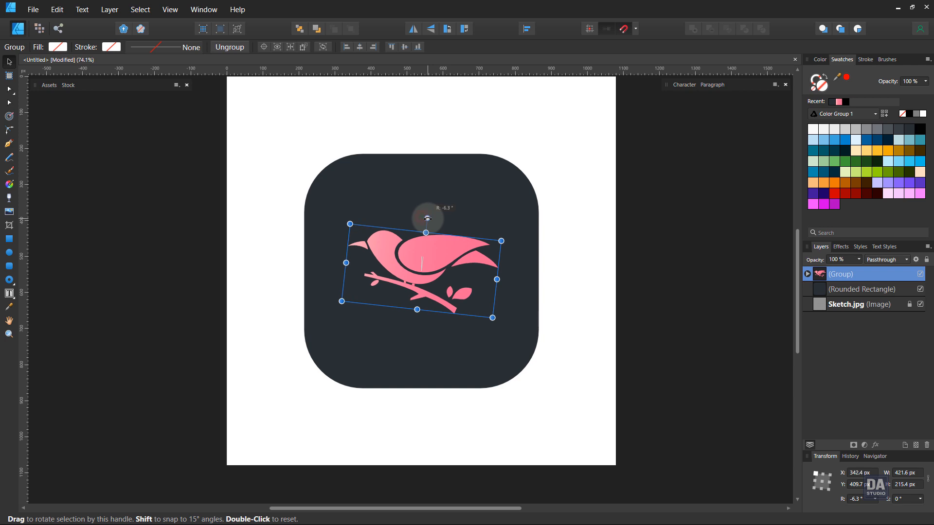
click(601, 254)
- Add an Outer Shadow to the bird group with radius 35.6 px, offset 20 px and opacity 37 %
drag(510, 313, 510, 302)
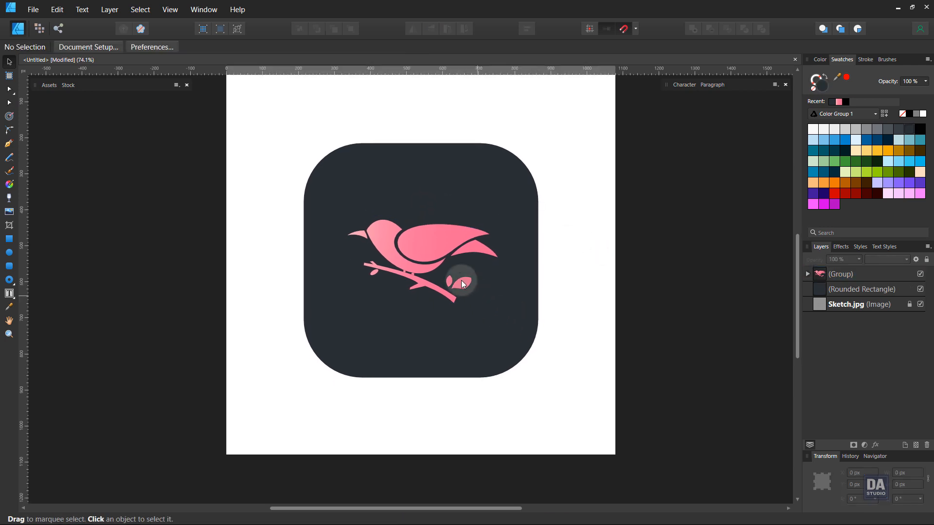
click(446, 258)
click(875, 445)
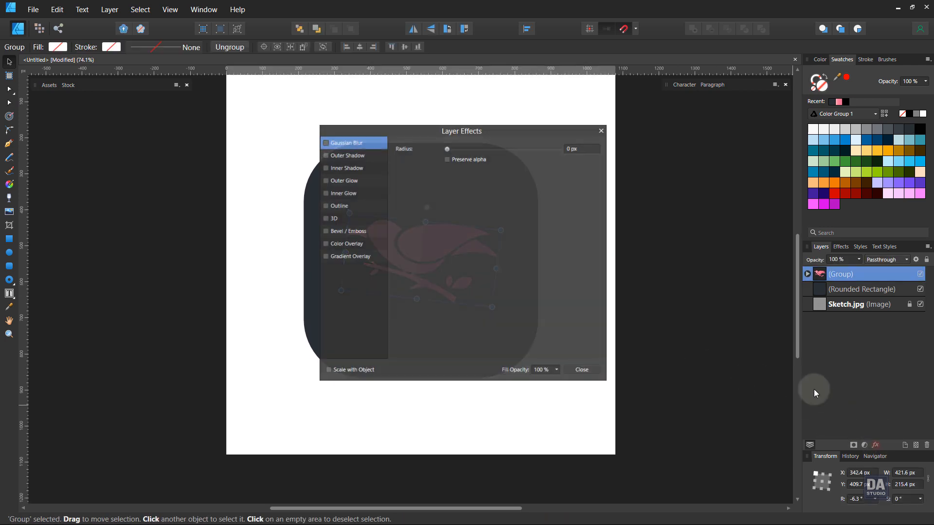
drag(479, 132, 709, 147)
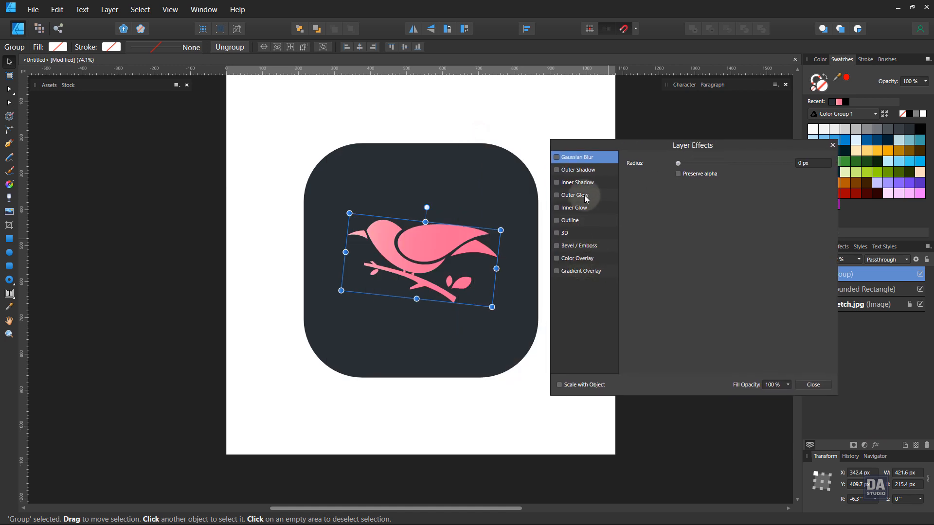
click(590, 177)
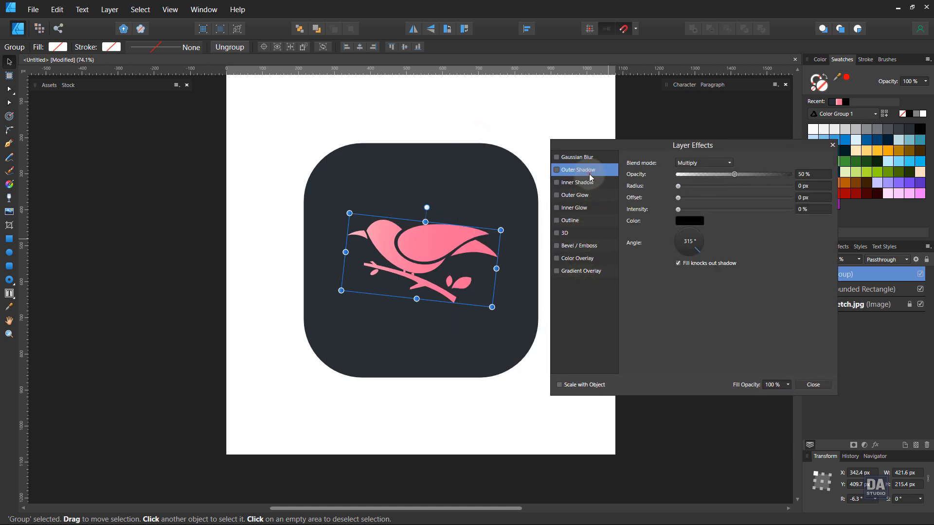
drag(687, 190, 759, 192)
drag(680, 200, 719, 174)
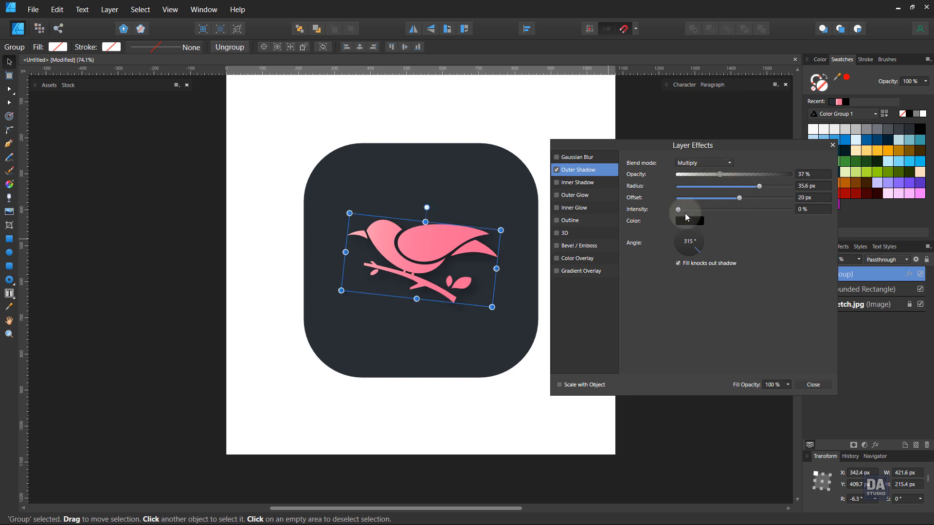
click(813, 385)
- Add an Outer Shadow to the rounded rectangle with radius 42.9 px, offset 30.7 px and opacity 44 %
click(536, 340)
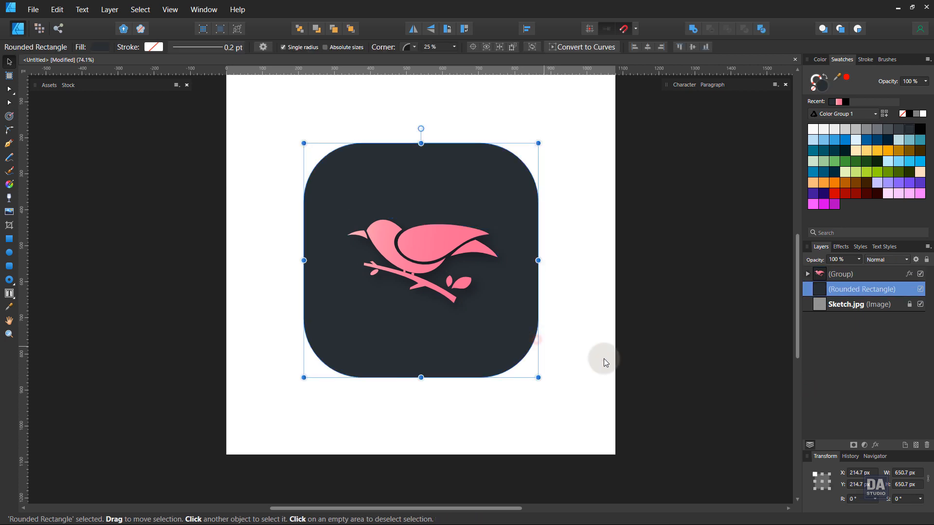
click(876, 445)
click(601, 171)
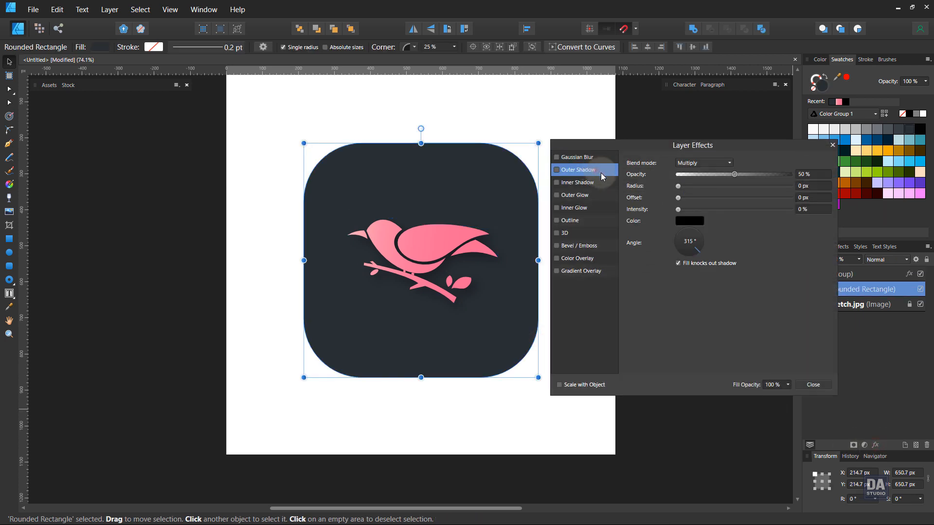
drag(679, 184, 754, 187)
drag(678, 197, 765, 193)
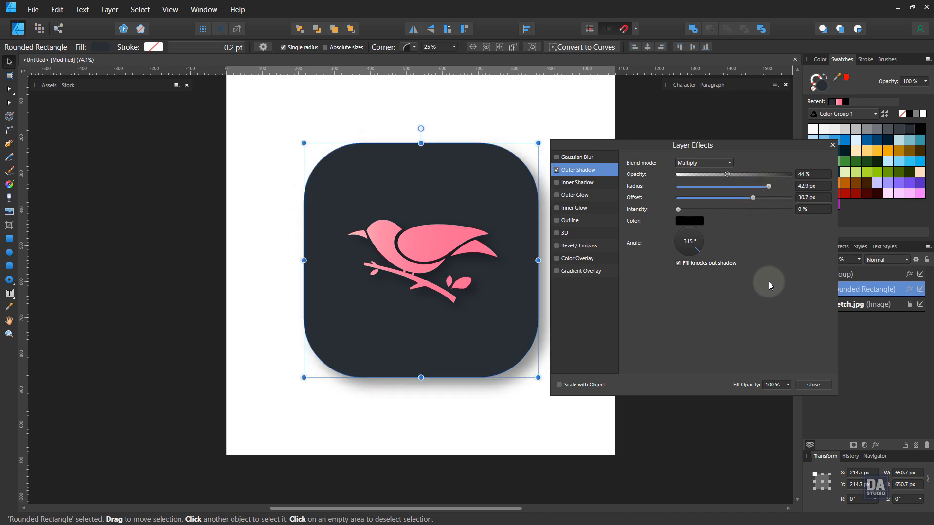
click(807, 385)
click(691, 351)
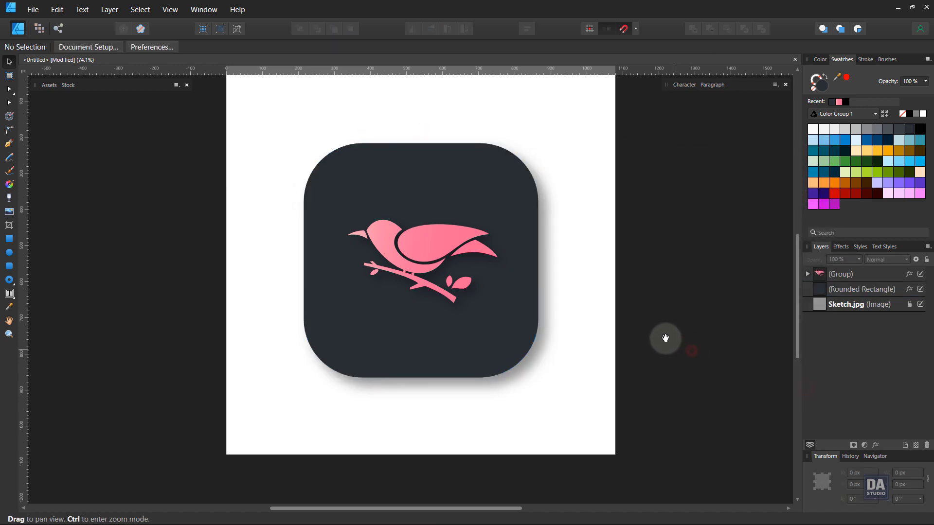
click(511, 360)
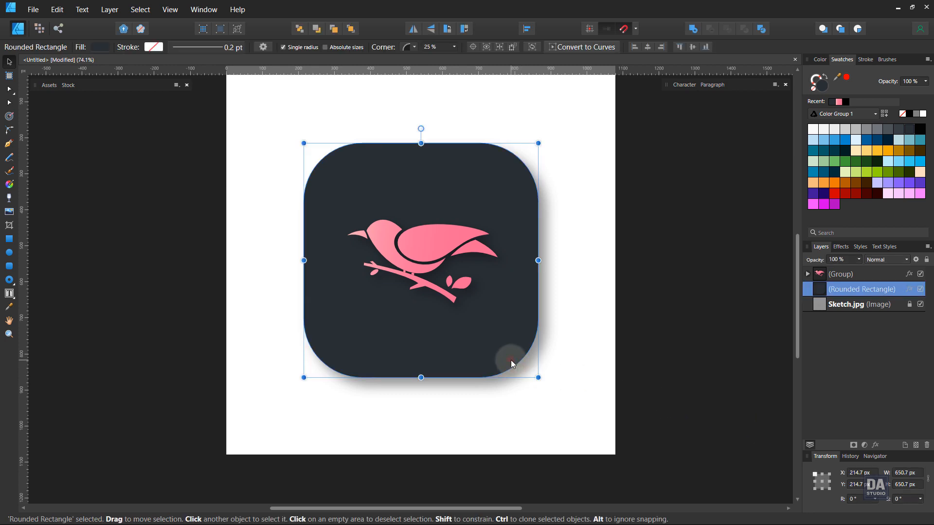
- Reduce the rounded rectangle's Outer Shadow to a radius of 35.2 px and an offset of 24.2 px
click(875, 445)
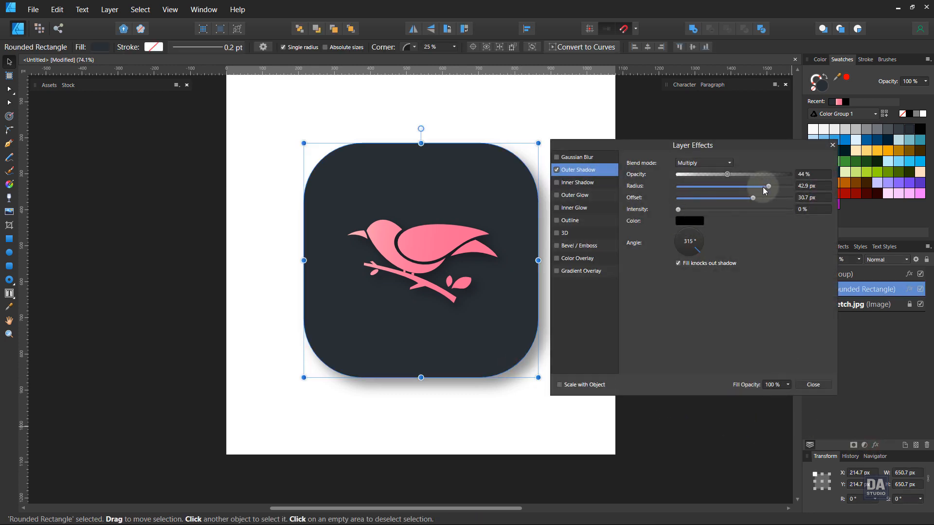
drag(762, 187, 744, 200)
click(807, 385)
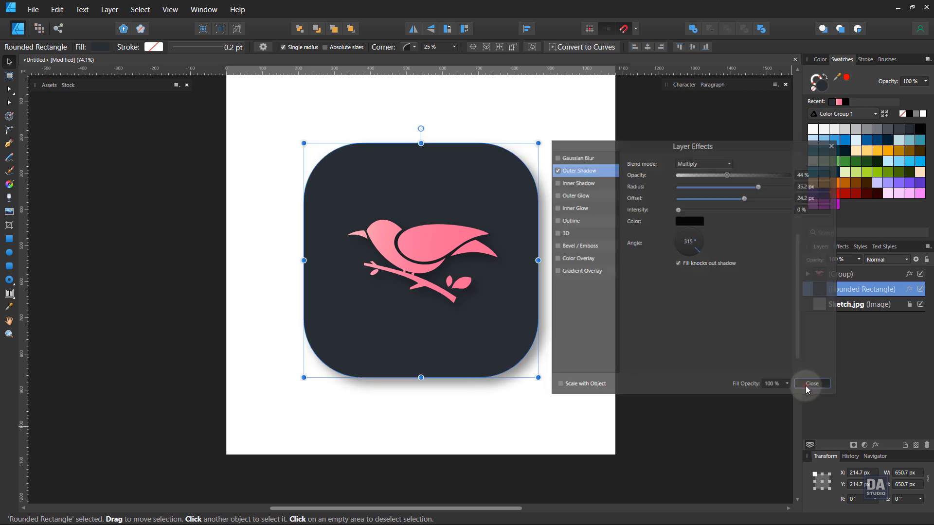
click(678, 355)
- Nudge the bird group slightly downwards inside the rounded rectangle
key(ctrl+space)
drag(445, 271, 364, 257)
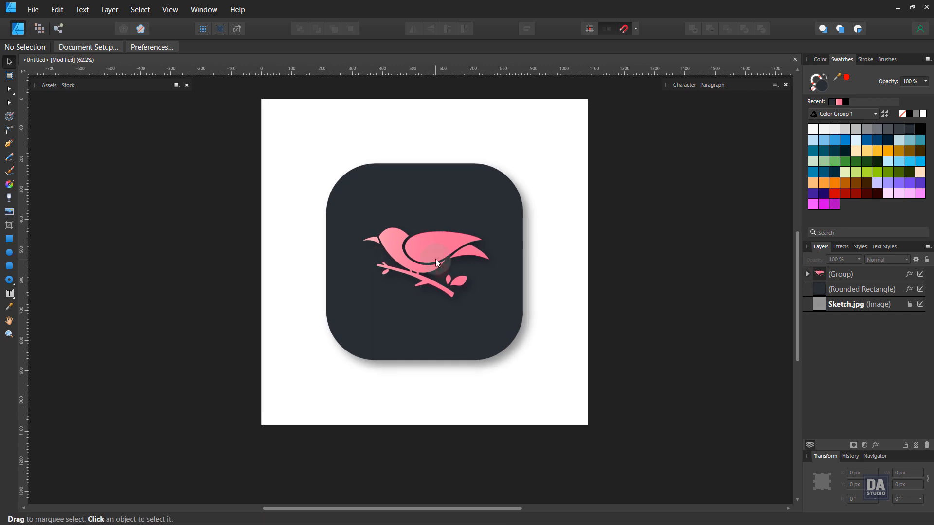
click(437, 262)
click(622, 273)
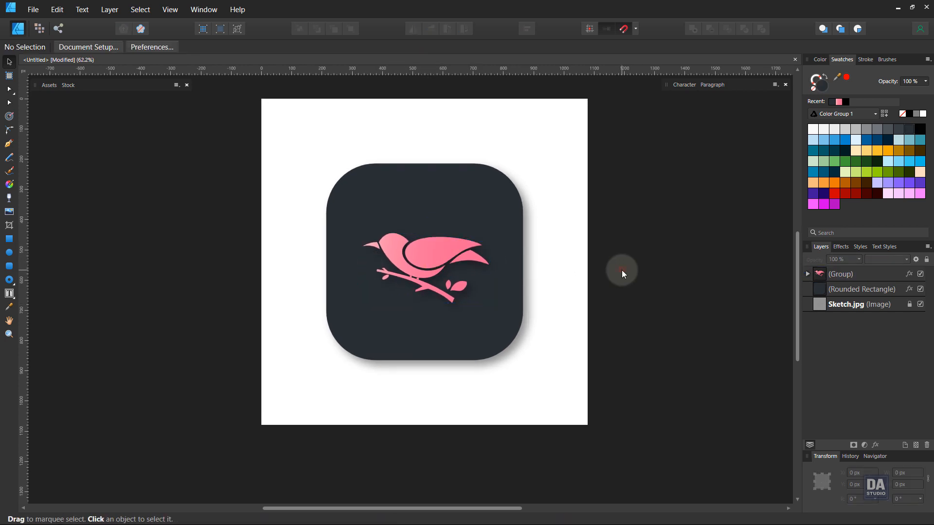
- Add an Inner Shadow to the rounded rectangle with radius about 47.4 px and offset 2.6 px
key(space)
drag(586, 265, 575, 278)
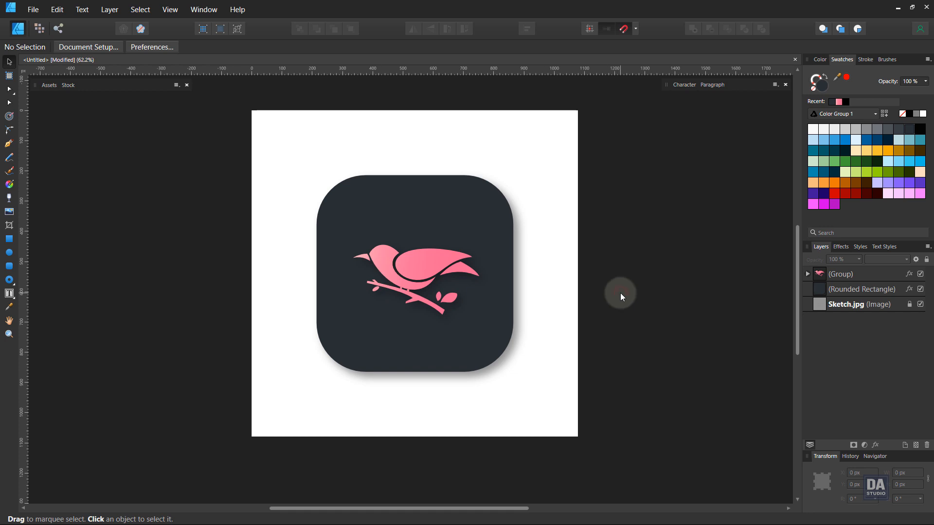
click(478, 322)
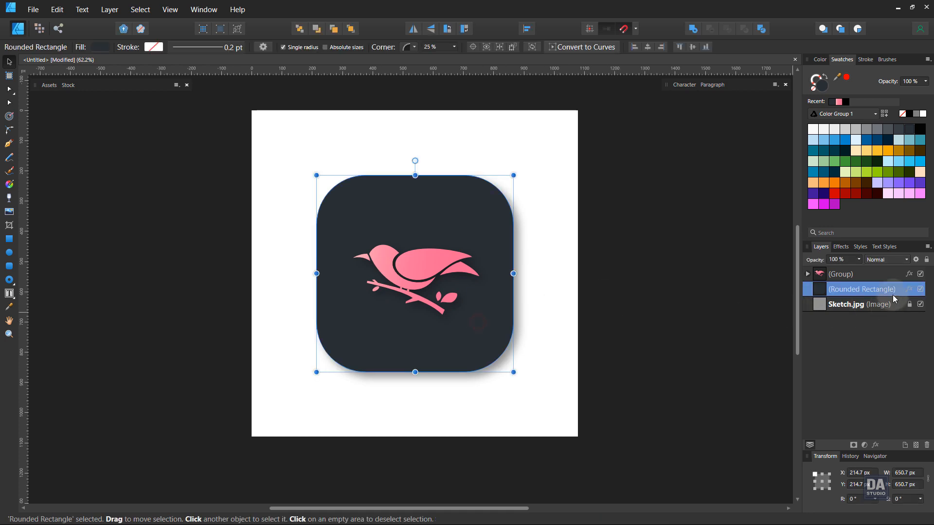
click(907, 290)
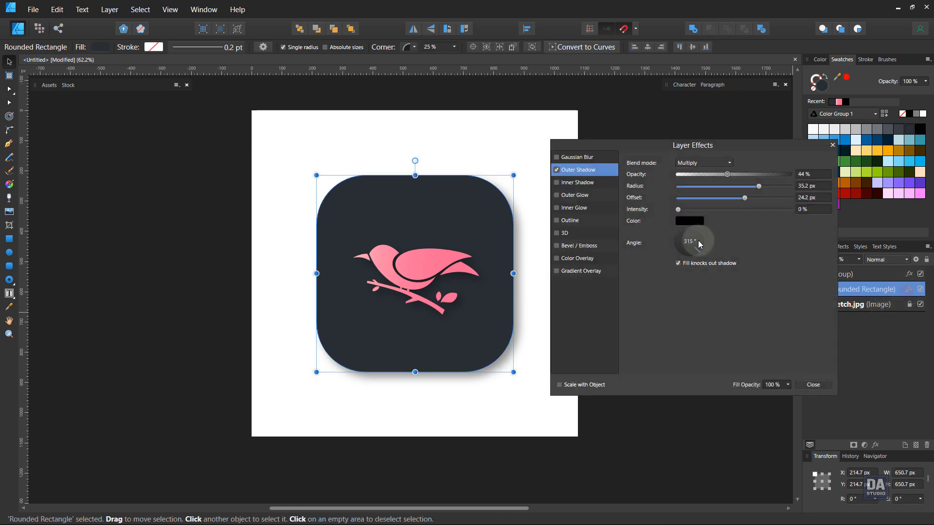
click(562, 185)
drag(678, 186, 775, 196)
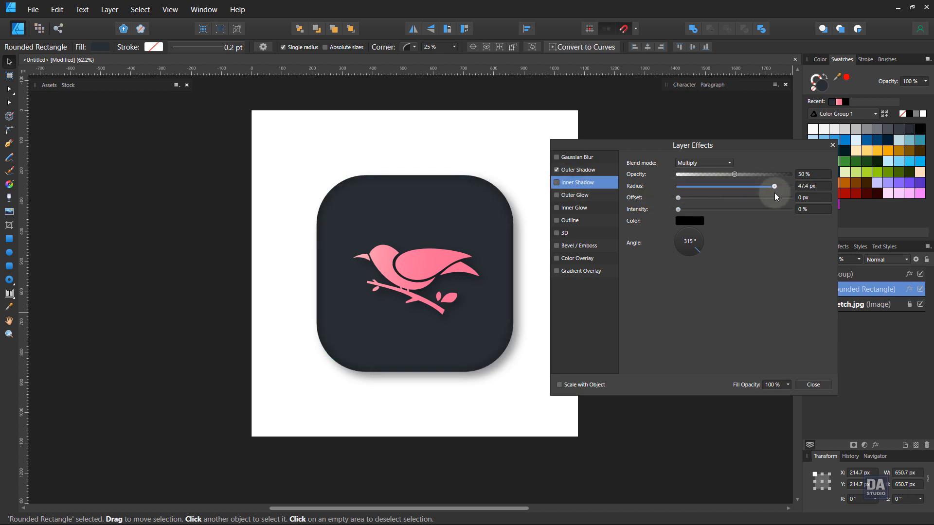
drag(679, 197, 708, 199)
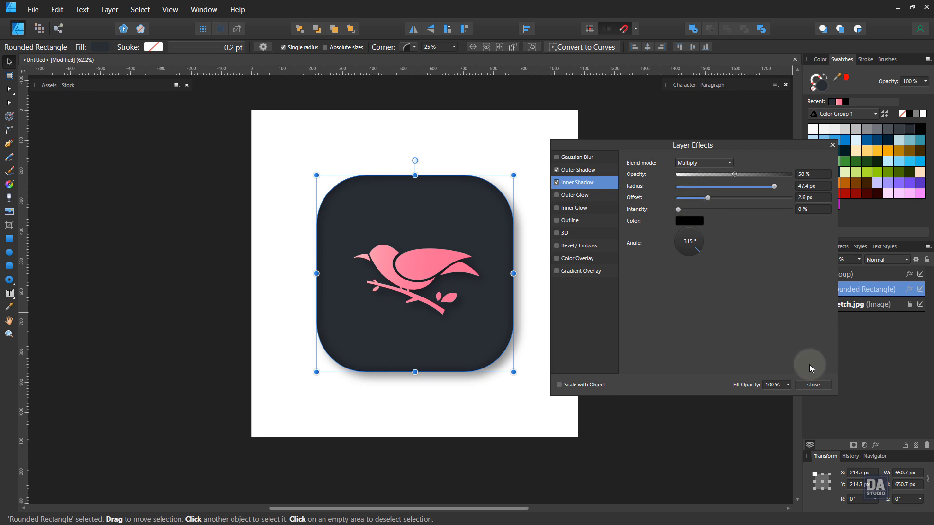
mouse_move(770, 191)
mouse_down()
mouse_move(725, 186)
mouse_move(769, 190)
mouse_move(722, 176)
mouse_move(649, 183)
mouse_move(771, 186)
mouse_up()
click(812, 385)
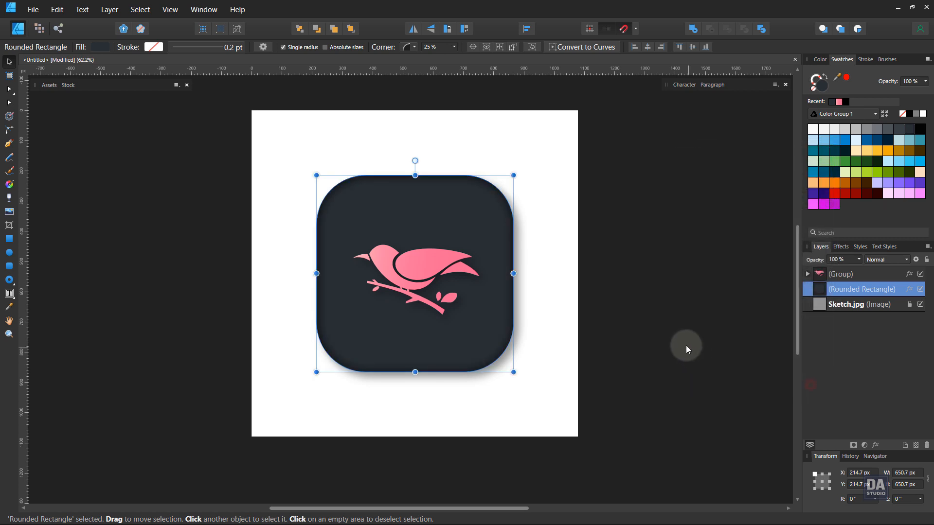
- Set the rounded rectangle's Inner Shadow to radius 98.1 px, offset 0 px and opacity 45 %
click(909, 289)
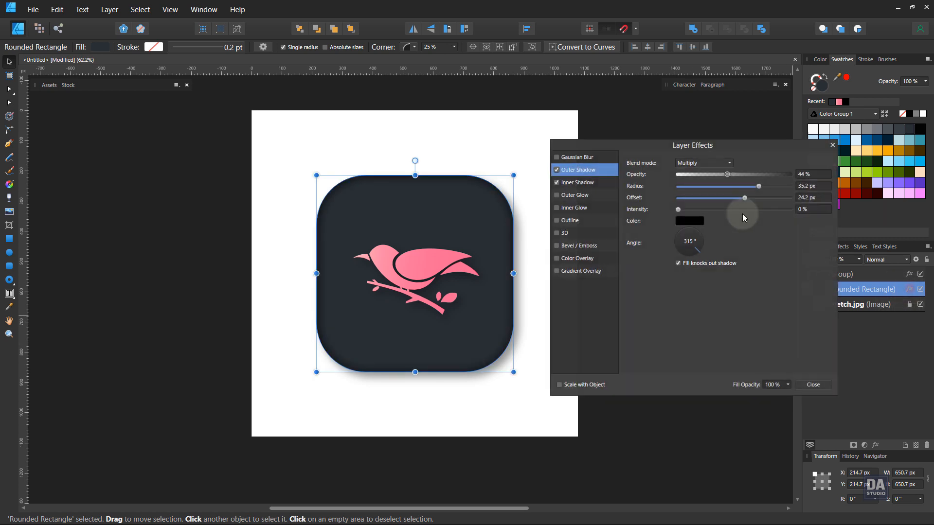
click(601, 182)
drag(770, 175, 789, 187)
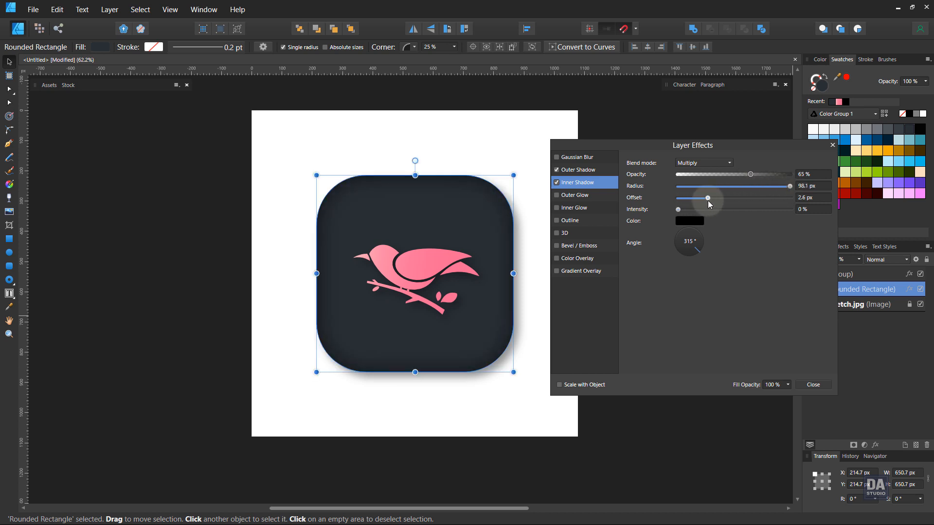
drag(708, 199, 681, 203)
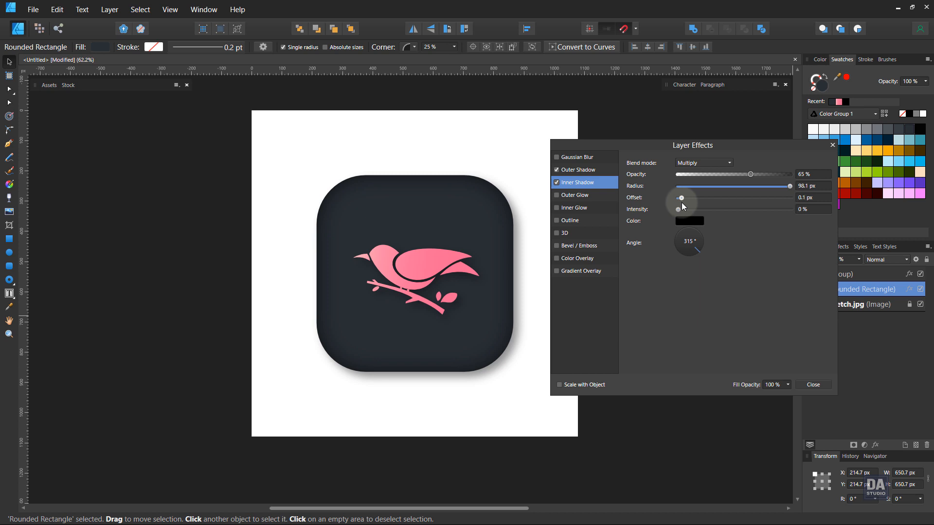
mouse_move(740, 177)
mouse_down()
mouse_move(710, 178)
mouse_move(729, 176)
mouse_up()
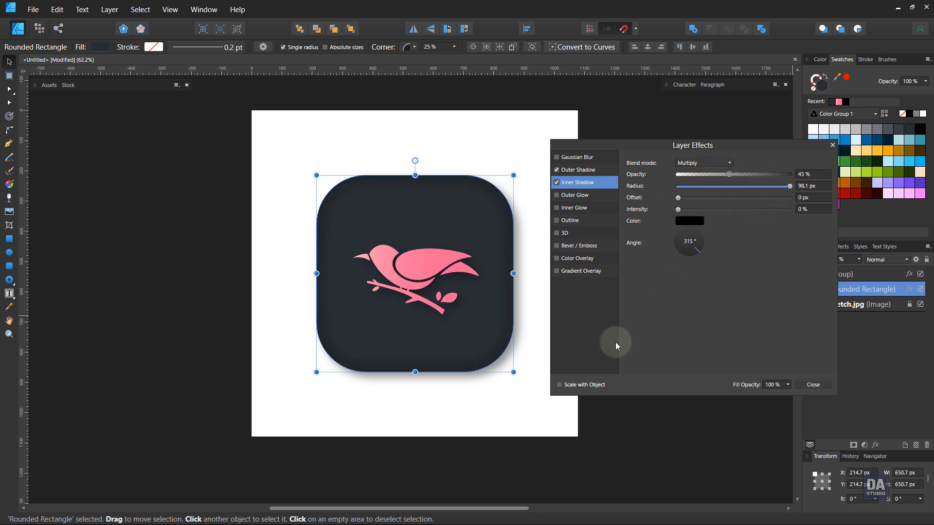
- Enable Scale with Object for the rounded rectangle's effects and increase its Outer Shadow opacity
click(599, 384)
click(578, 169)
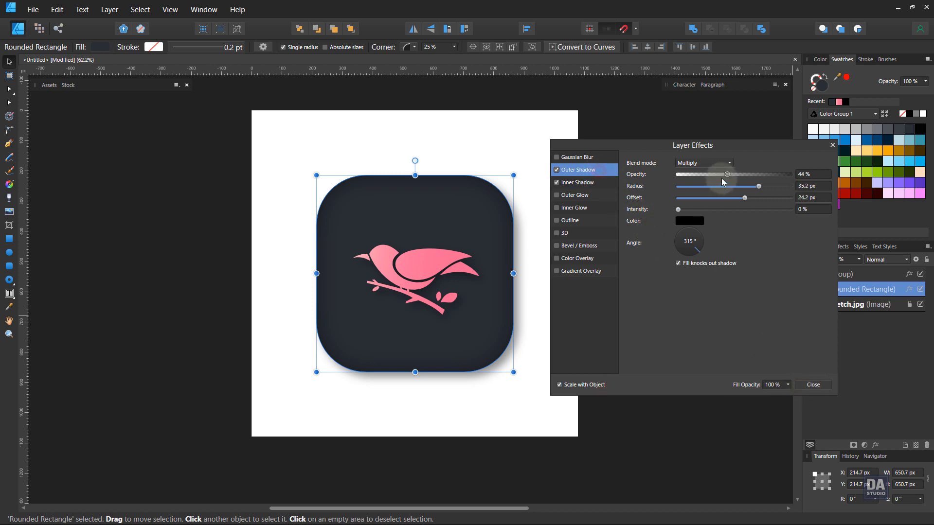
drag(729, 175, 745, 173)
click(813, 384)
click(720, 351)
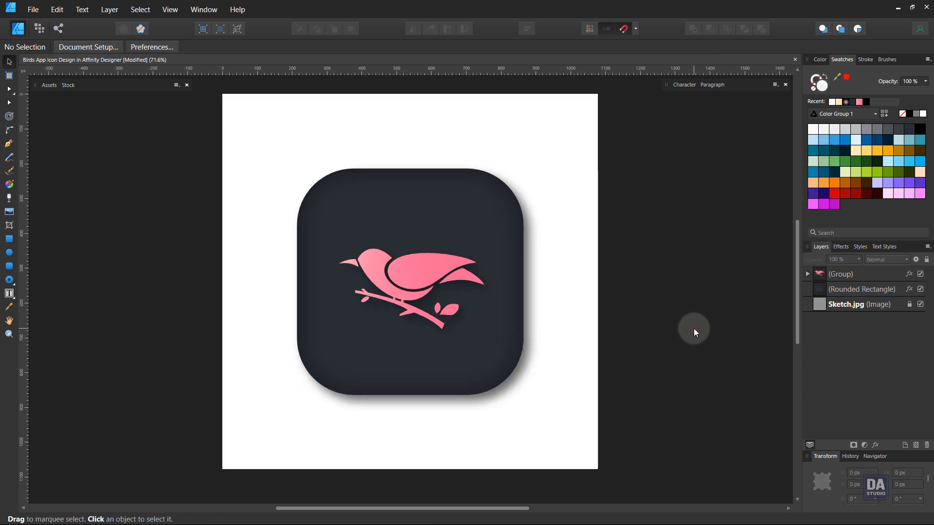
- Draw a circle about 382 px in diameter over the bird at the middle of the rounded rectangle
click(9, 252)
drag(348, 211, 478, 348)
drag(406, 282, 477, 285)
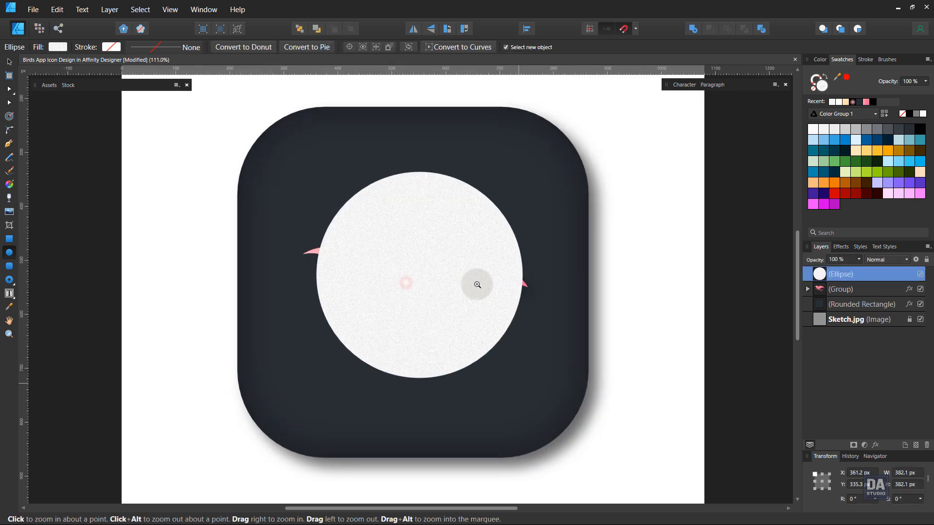
- Fill the circle with the White to transparent swatch from the Gradients palette
click(839, 116)
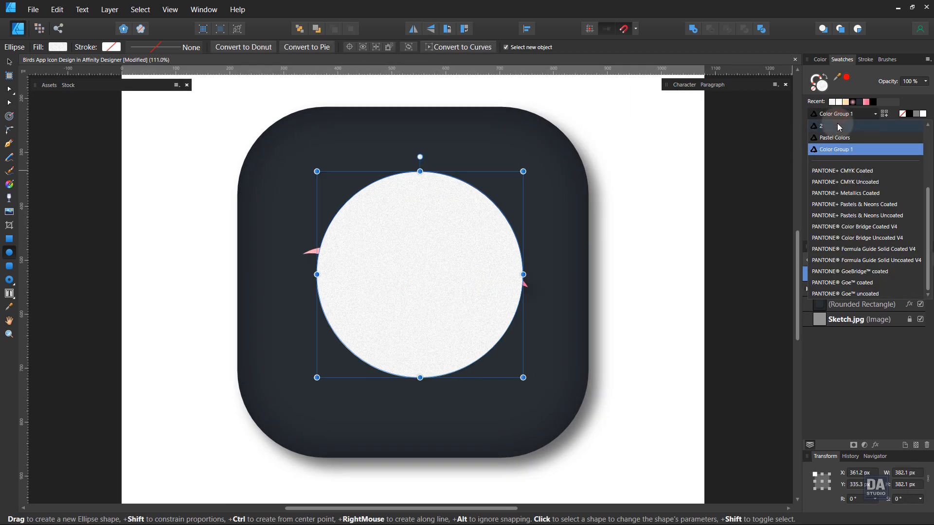
scroll(841, 141, up, 3)
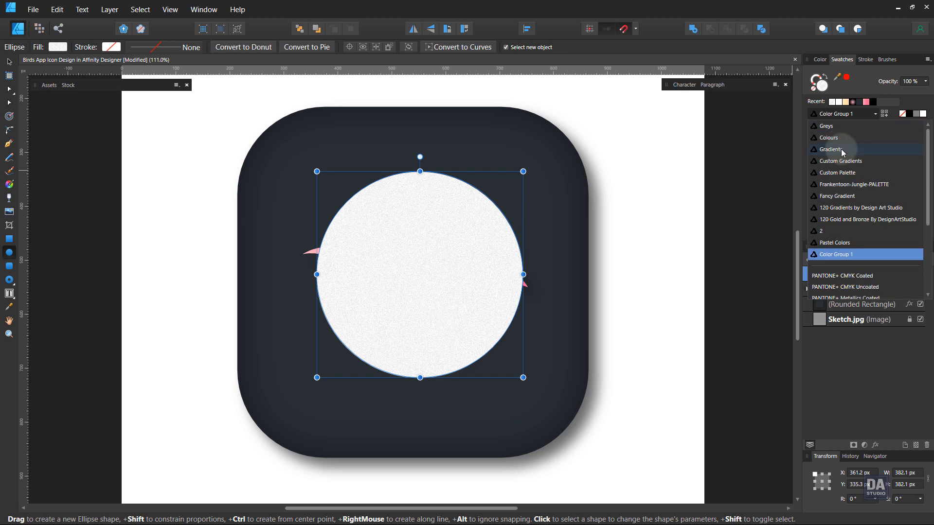
click(842, 150)
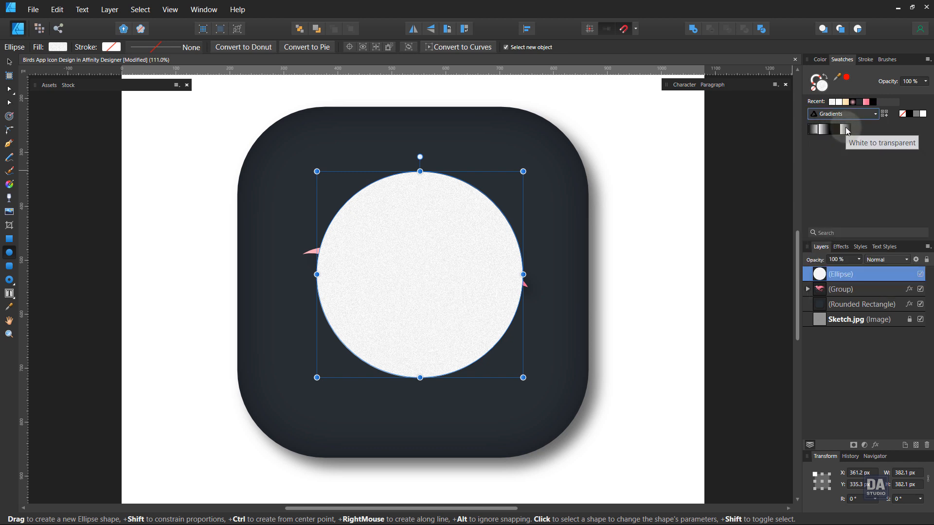
click(846, 130)
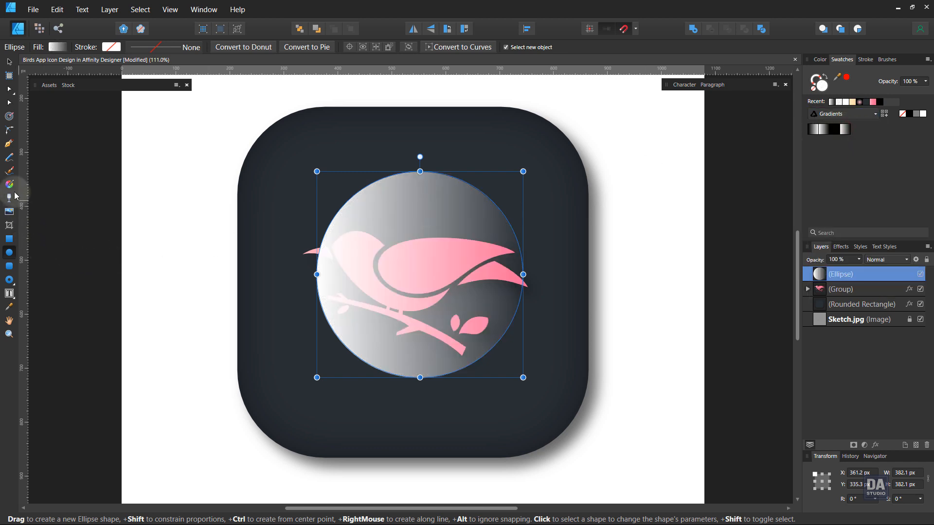
- Change the circle's gradient to Elliptical, starting at the circle's centre and fading out near its edge
click(9, 184)
click(122, 48)
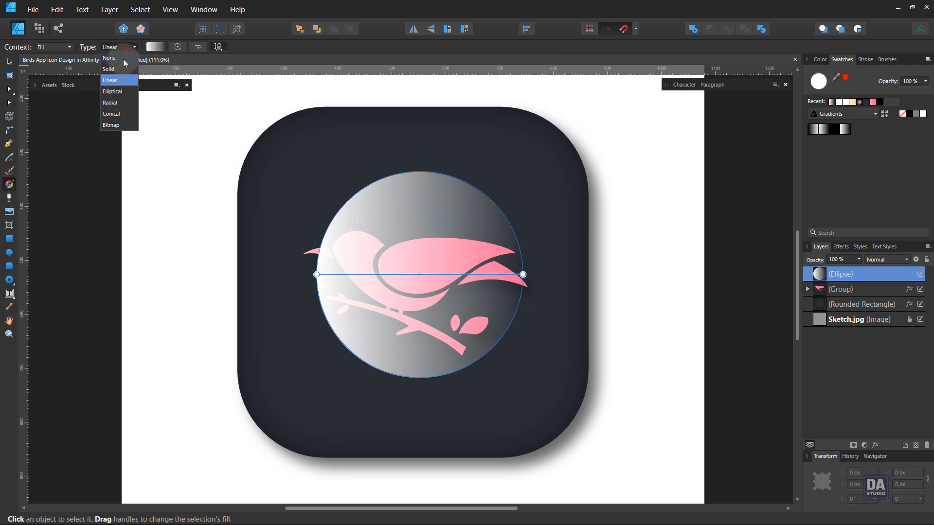
click(112, 92)
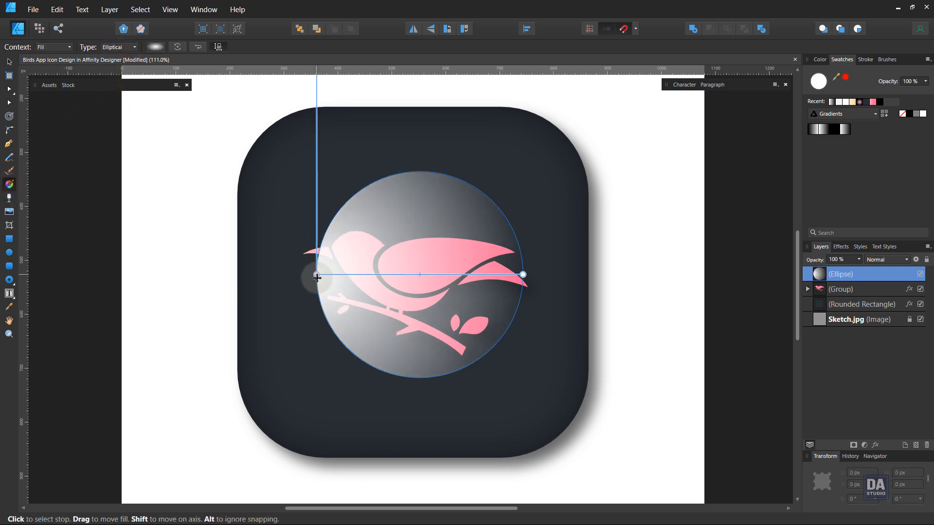
drag(317, 278, 305, 329)
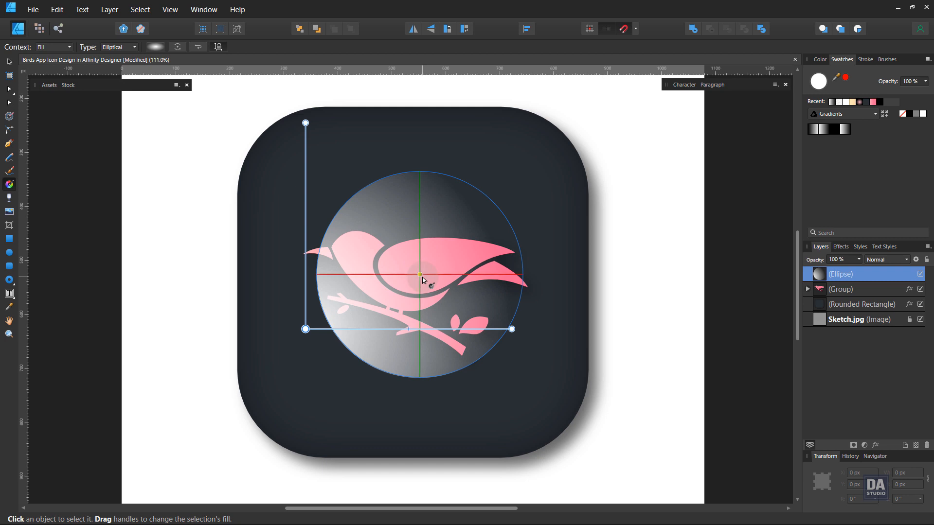
drag(423, 280, 519, 280)
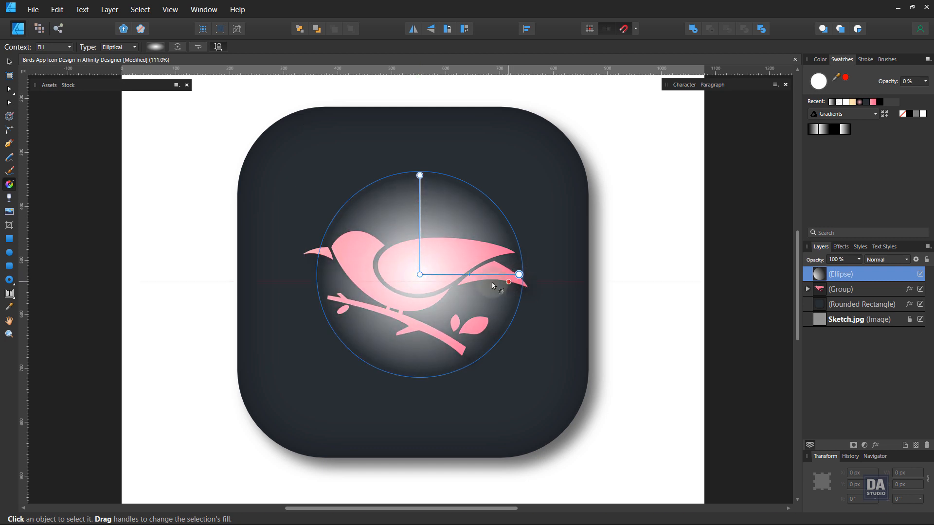
- Recolour the gradient's centre stop with the light pink sampled from the bird's head
click(155, 47)
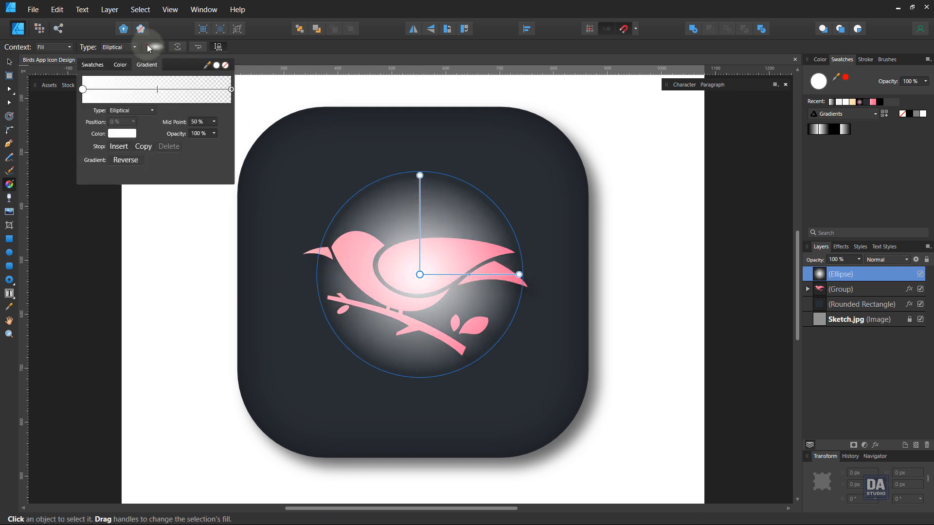
click(122, 133)
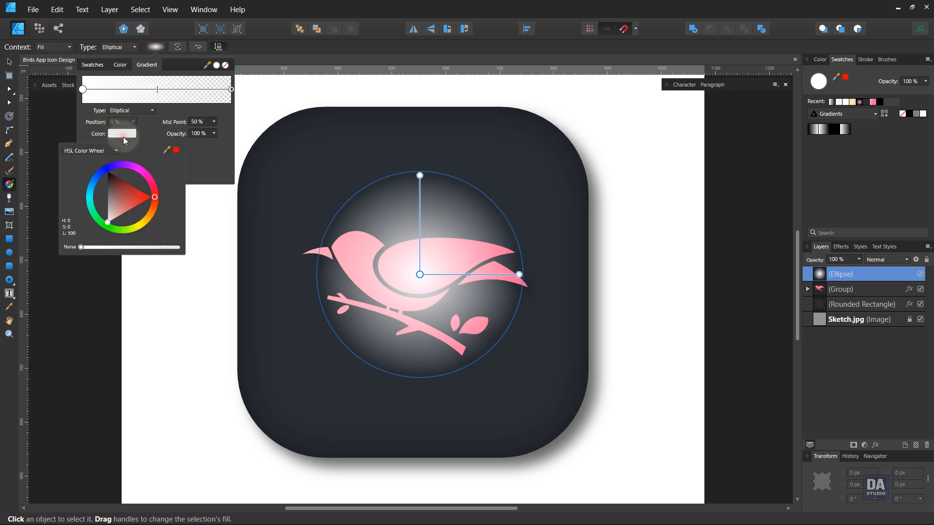
drag(166, 152, 347, 243)
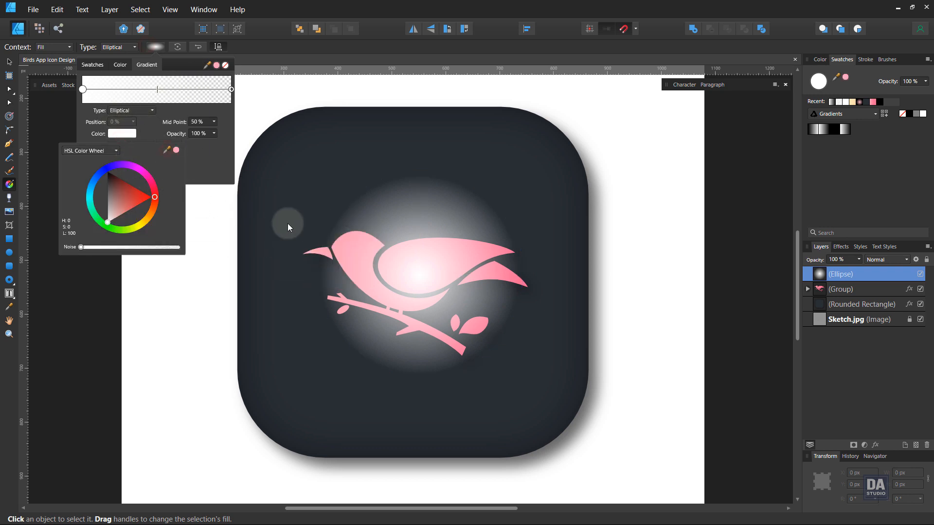
click(175, 151)
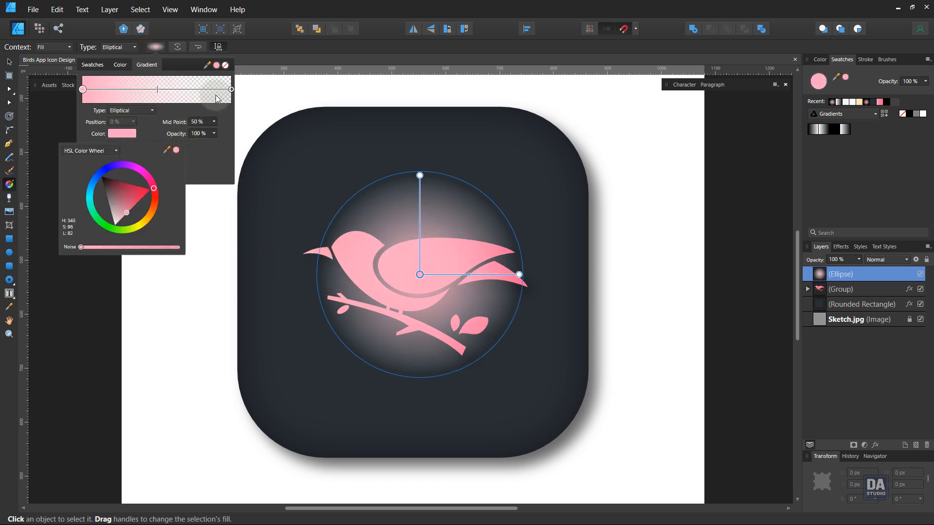
- Recolour the gradient's transparent outer stop with the pink sampled from the bird's beak
click(231, 89)
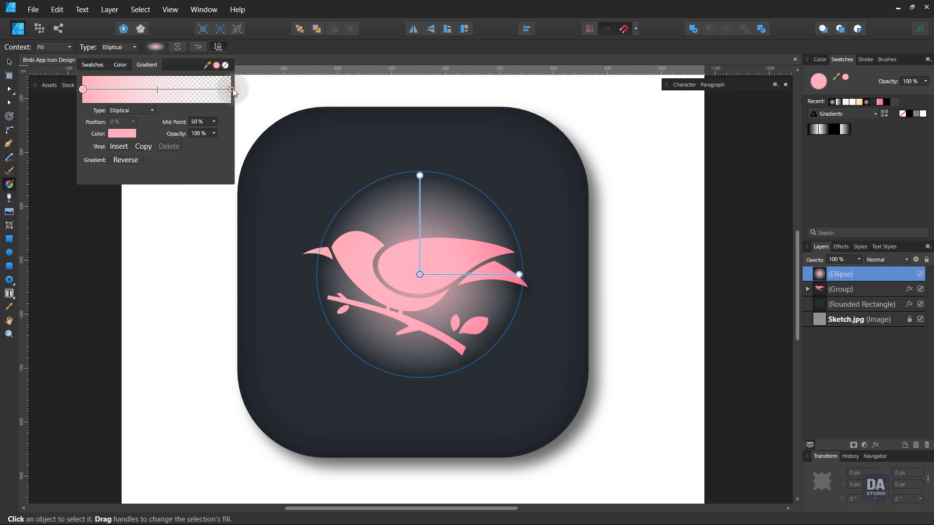
click(122, 134)
drag(166, 151, 325, 255)
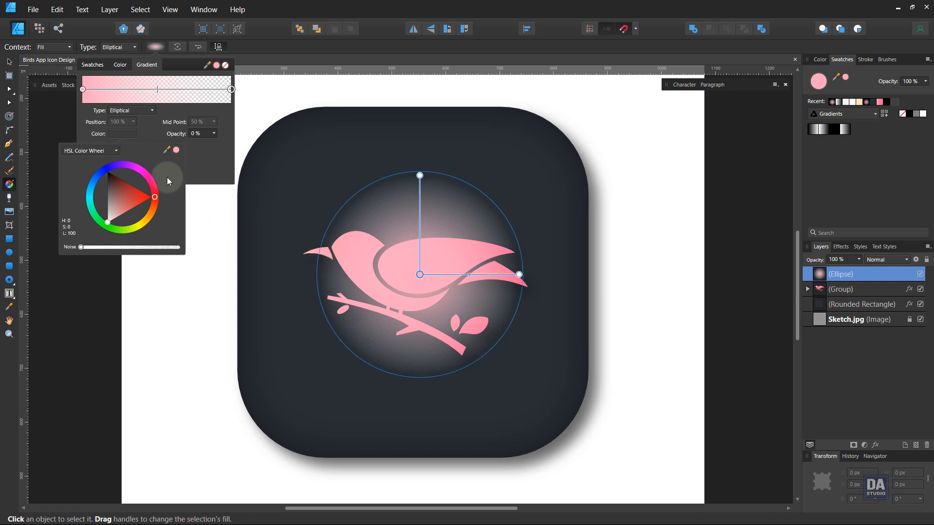
- Widen the ellipse to about 414 × 382 px, then rotate it to about -23.7° and centre it on the bird
click(9, 62)
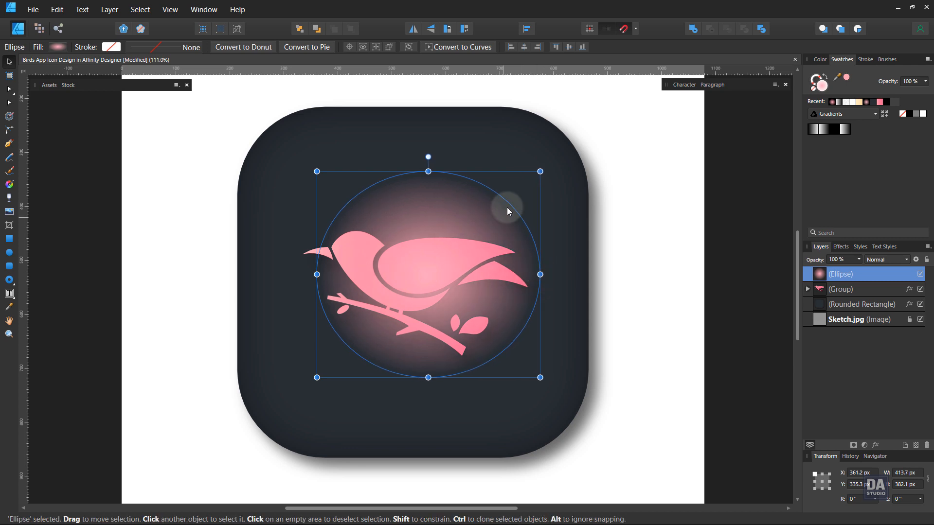
drag(542, 167, 580, 236)
drag(455, 263, 448, 265)
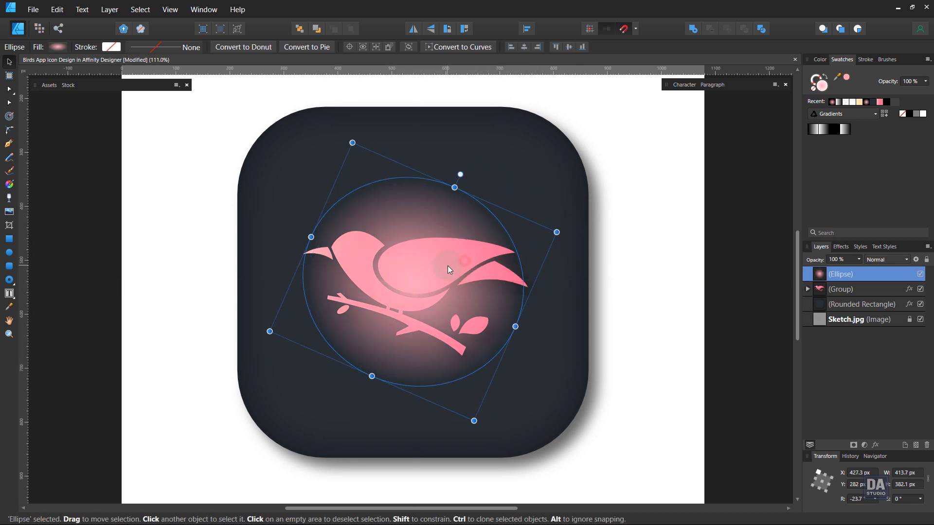
- Enlarge the glow ellipse to about 457 × 422 px and place it behind the bird group
drag(557, 232, 571, 227)
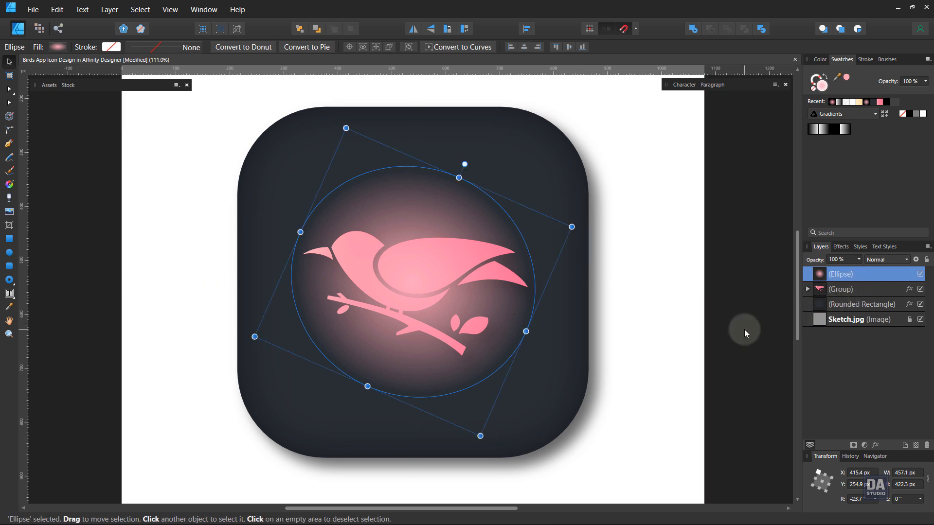
key(ctrl+[)
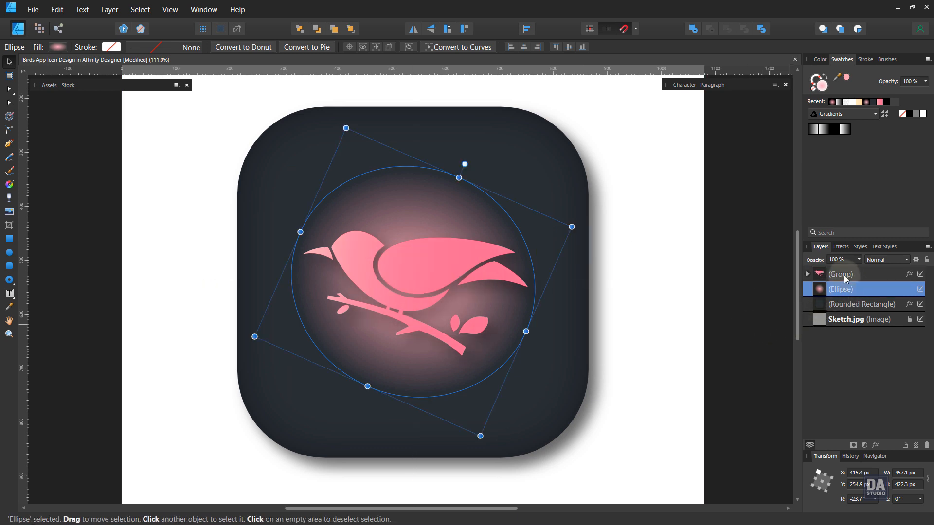
- Lower the glow ellipse's opacity to about 46% and apply a Gaussian Blur layer effect with a 100 px radius
click(858, 260)
drag(858, 269, 826, 270)
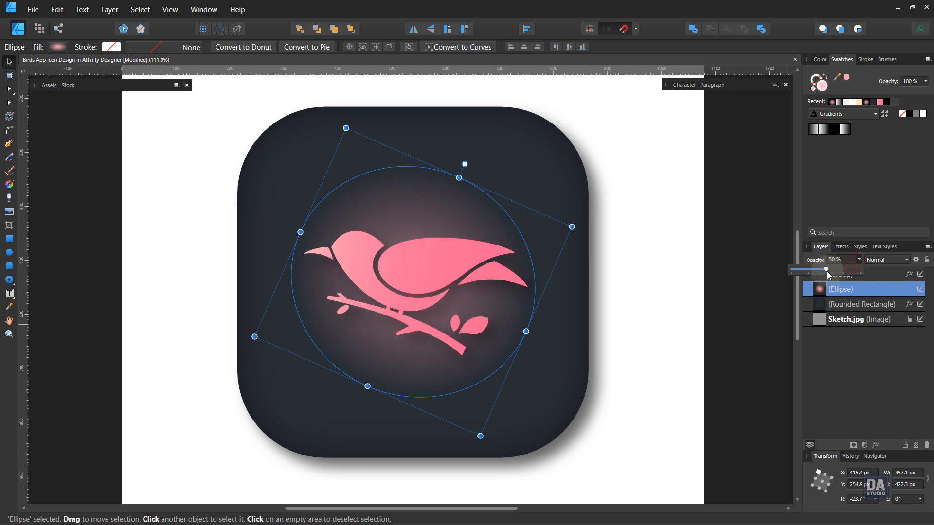
click(875, 444)
drag(488, 132, 919, 184)
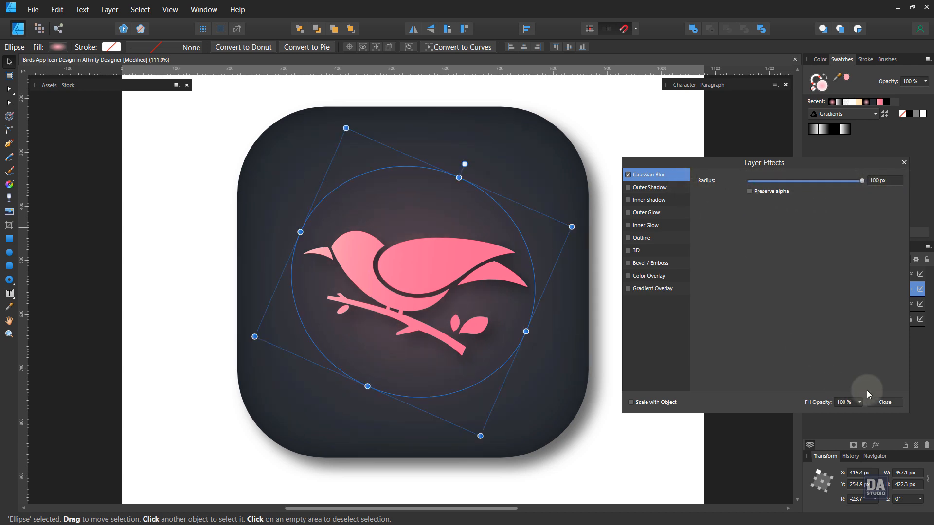
click(883, 402)
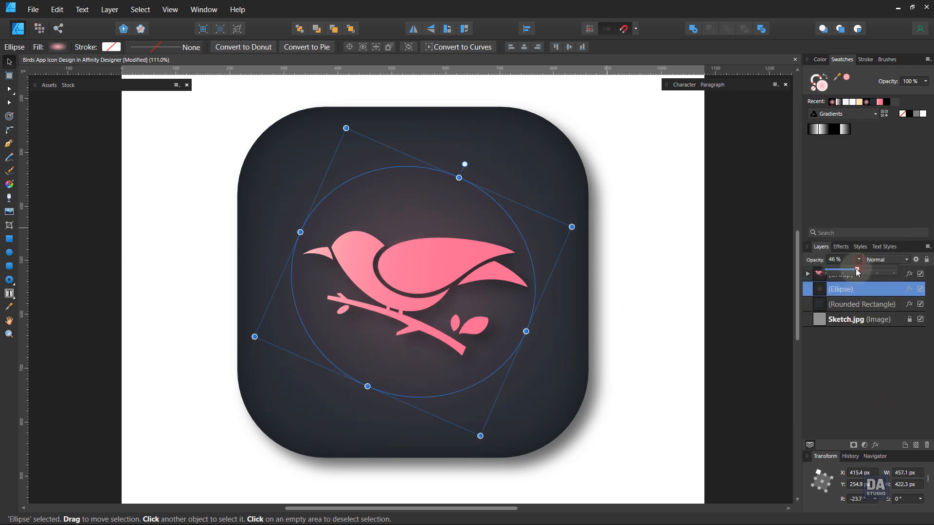
- Reduce the blurred glow ellipse's opacity to 38% and deselect it
drag(856, 269, 849, 270)
click(777, 317)
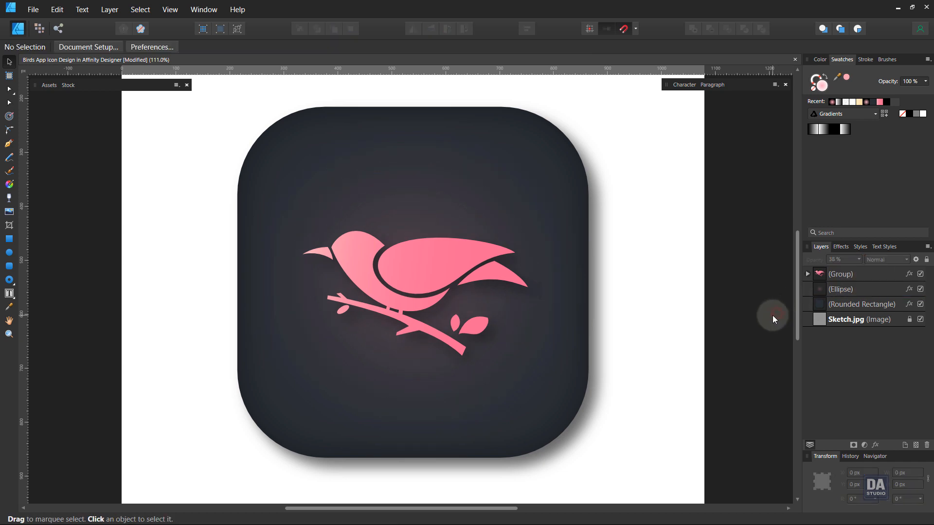
- Compare the whole icon with and without the glow by toggling the ellipse layer's visibility, leaving it shown
key(ctrl+0)
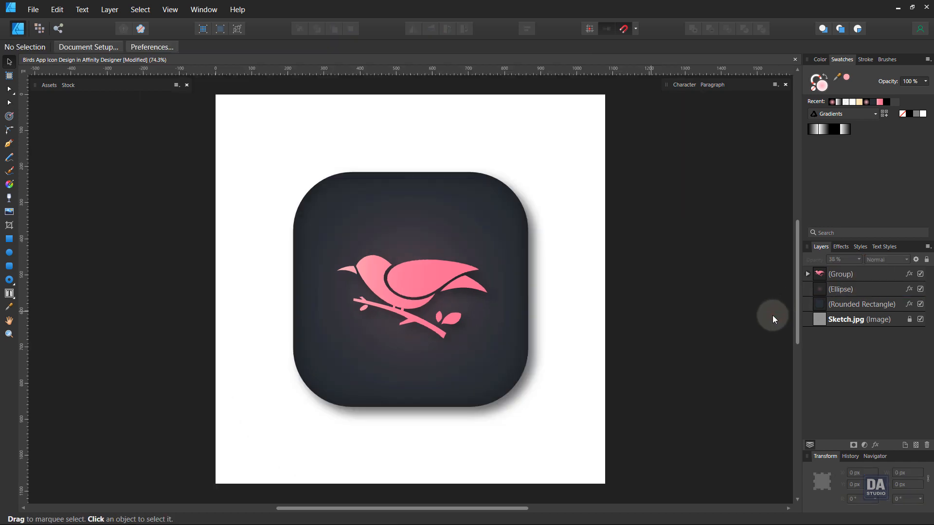
click(920, 290)
click(920, 290)
click(920, 290)
click(920, 289)
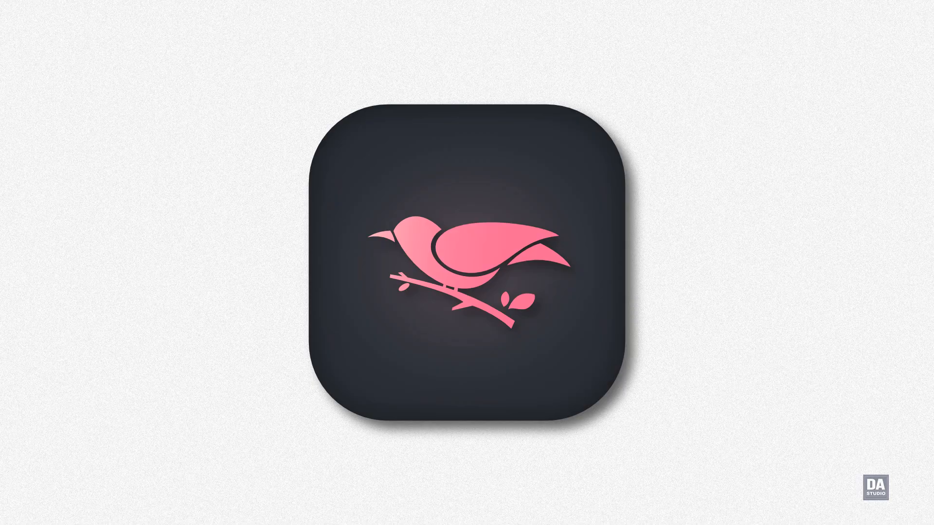